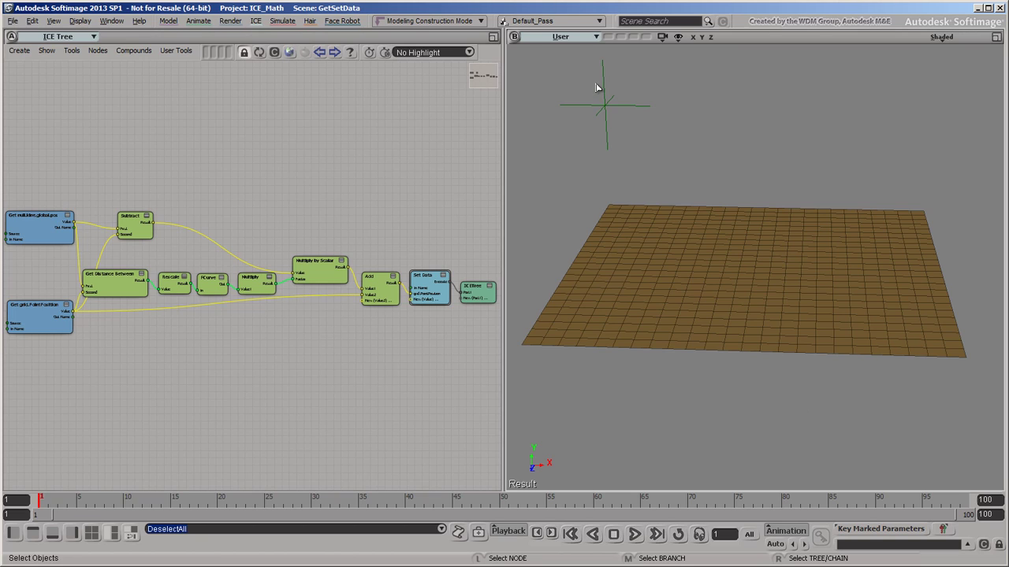
Move the null to the grid's far corner so the ICE-driven bump follows it.
{"action": "left_click", "coordinate": [613, 118]}
{"action": "key", "text": "v"}
{"action": "left_click_drag", "start_coordinate": [615, 120], "coordinate": [857, 171]}
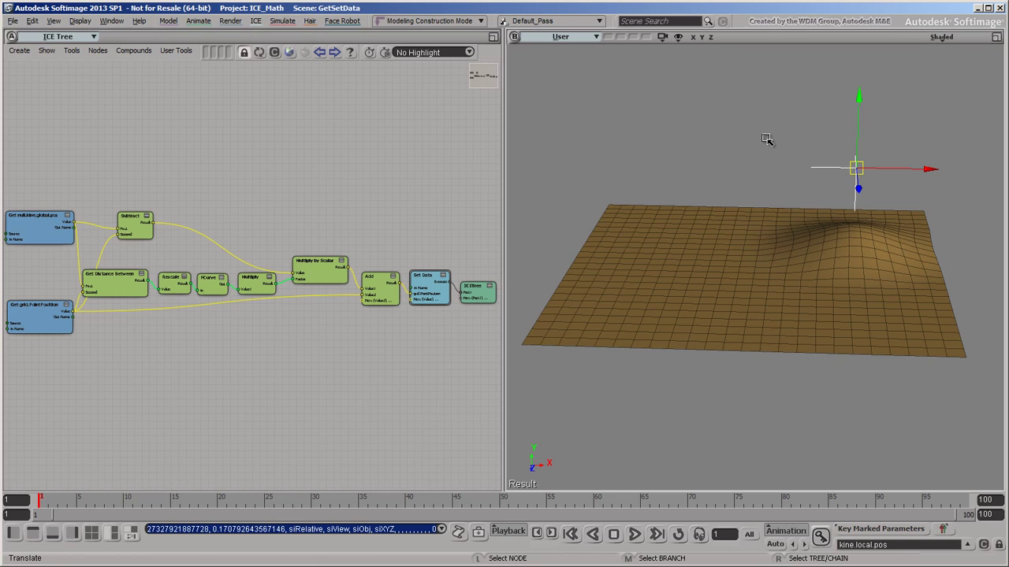
{"action": "key", "text": "space"}
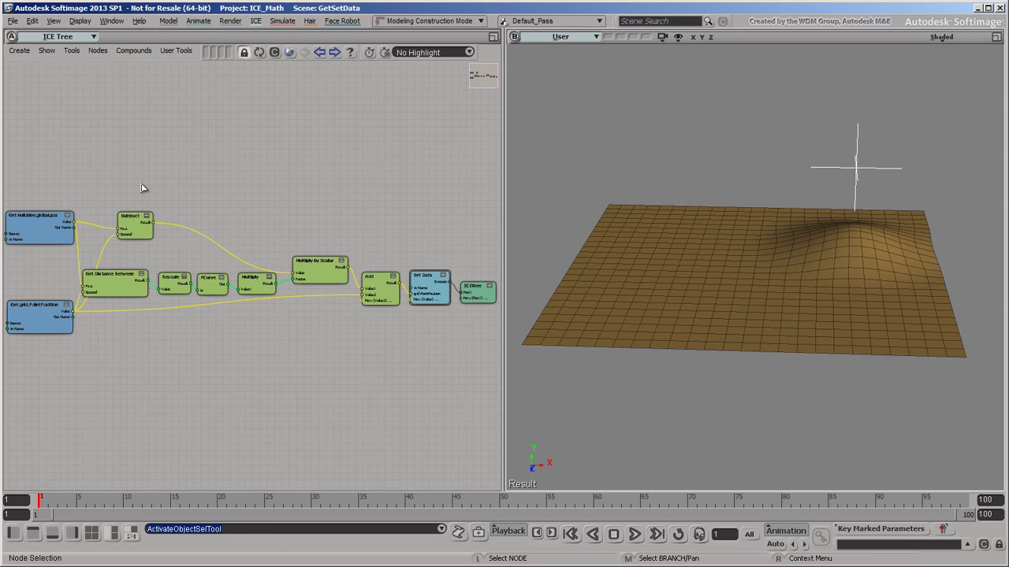
Frame the ICE tree on the Get nodes, then show Multiply by Scalar, Add, Set Data and ICETree.
{"action": "left_click_drag", "start_coordinate": [86, 203], "coordinate": [4, 367]}
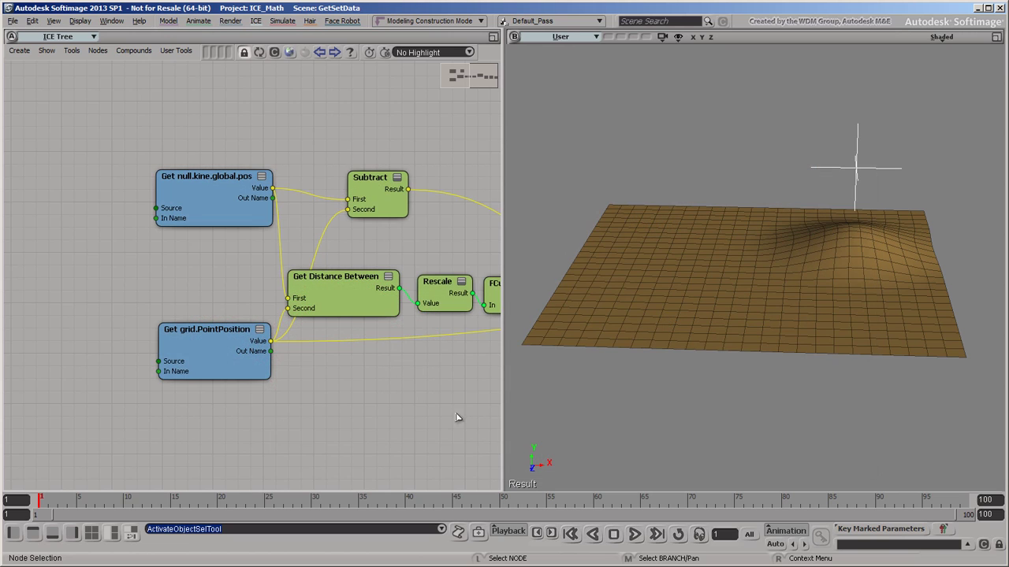
{"action": "middle_click_drag", "start_coordinate": [453, 419], "coordinate": [40, 371]}
{"action": "middle_click_drag", "start_coordinate": [428, 305], "coordinate": [227, 371]}
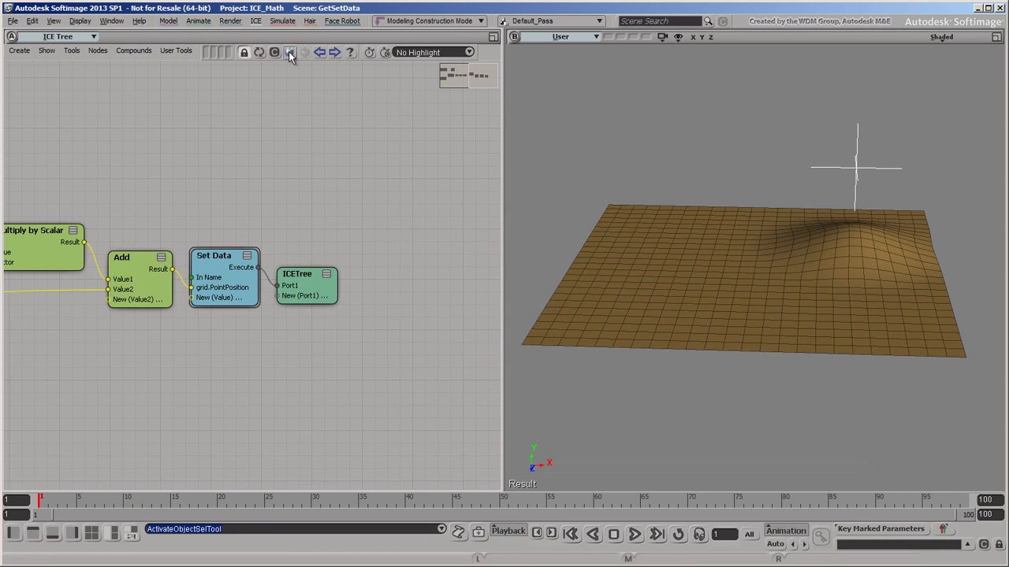
{"action": "left_click", "coordinate": [288, 51]}
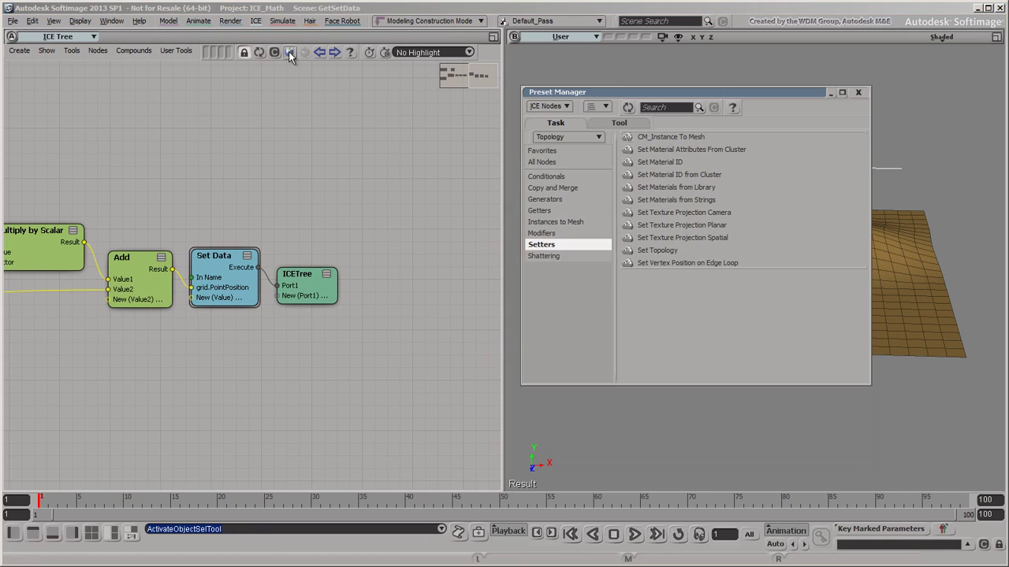
{"action": "left_click", "coordinate": [547, 210]}
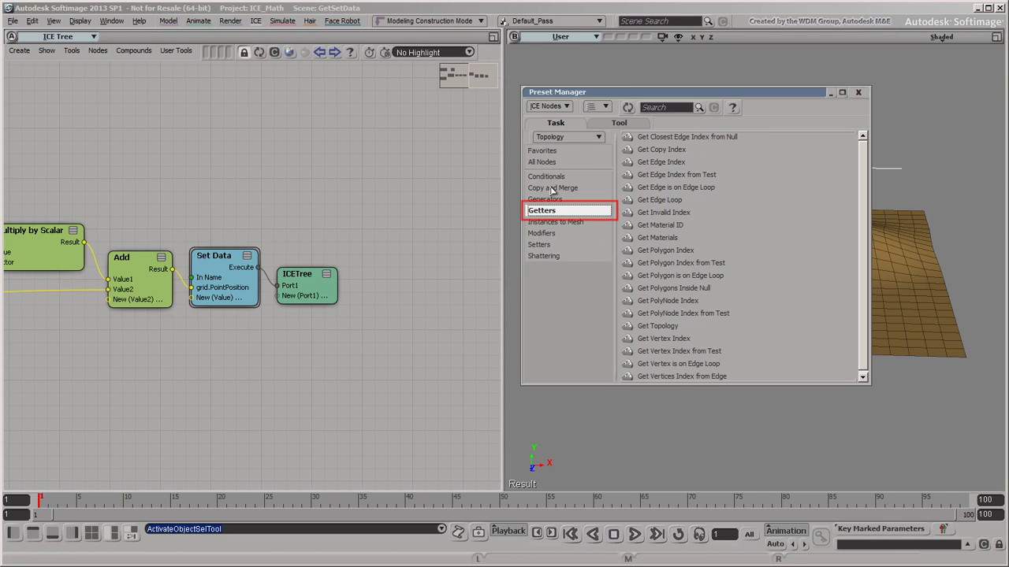
{"action": "left_click", "coordinate": [583, 138]}
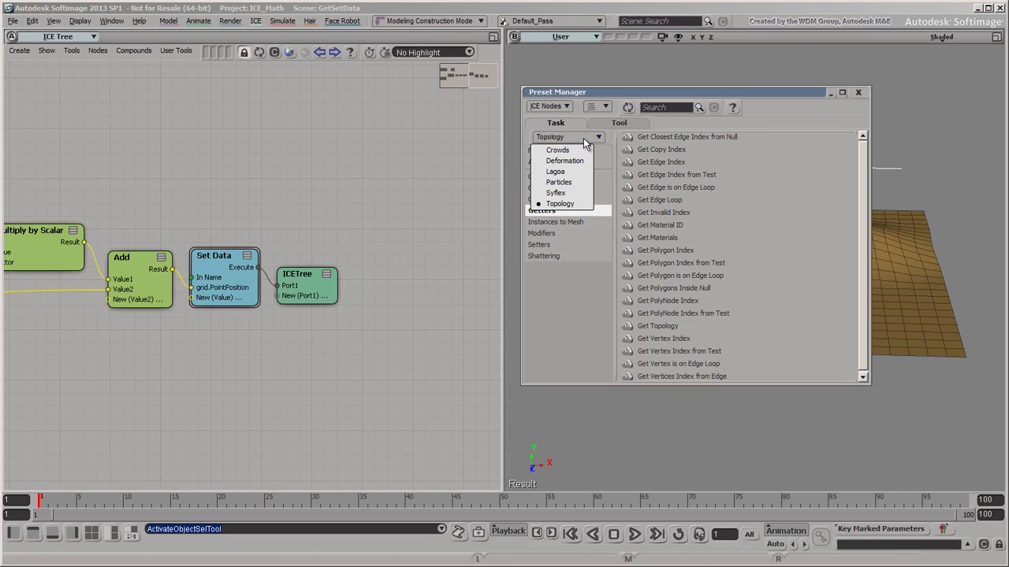
{"action": "left_click", "coordinate": [568, 152]}
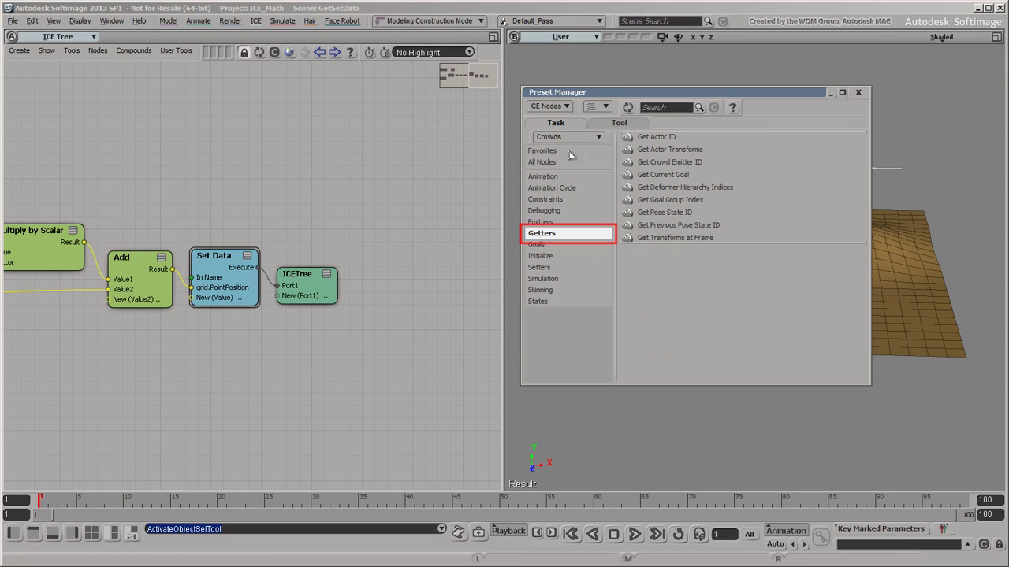
{"action": "left_click", "coordinate": [548, 268]}
{"action": "left_click", "coordinate": [567, 138]}
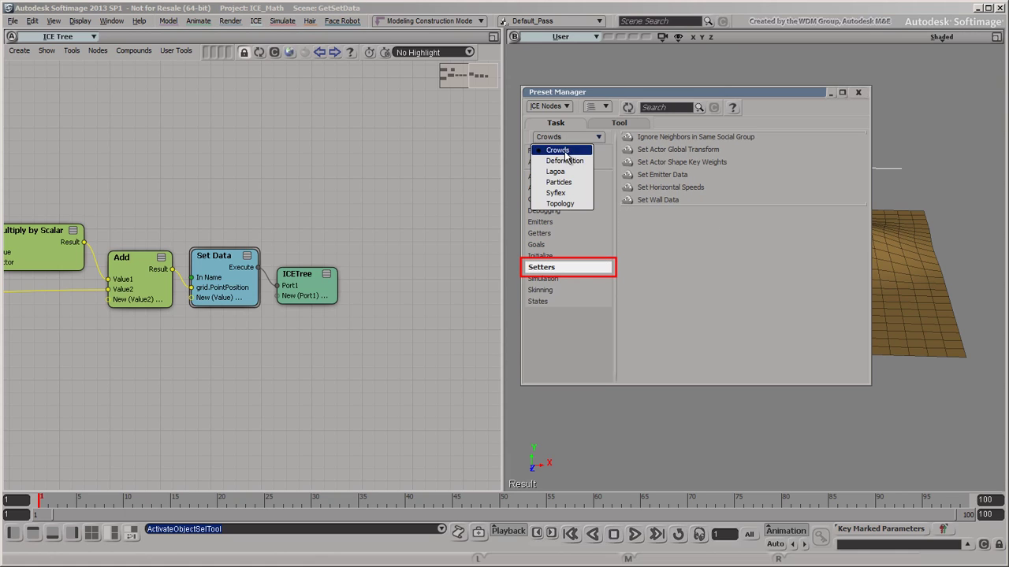
{"action": "left_click", "coordinate": [569, 156]}
{"action": "left_click", "coordinate": [574, 139]}
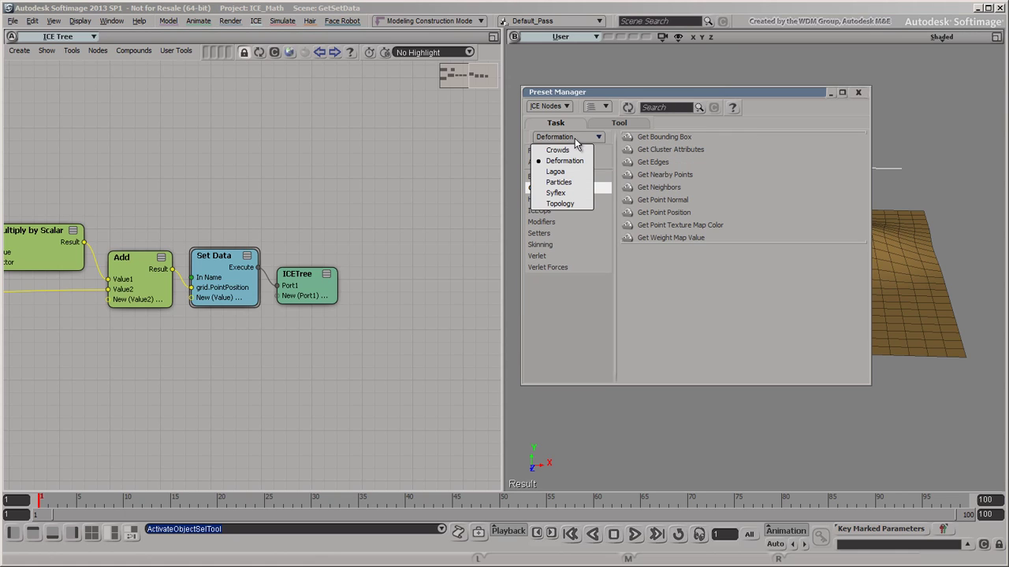
{"action": "left_click", "coordinate": [565, 186]}
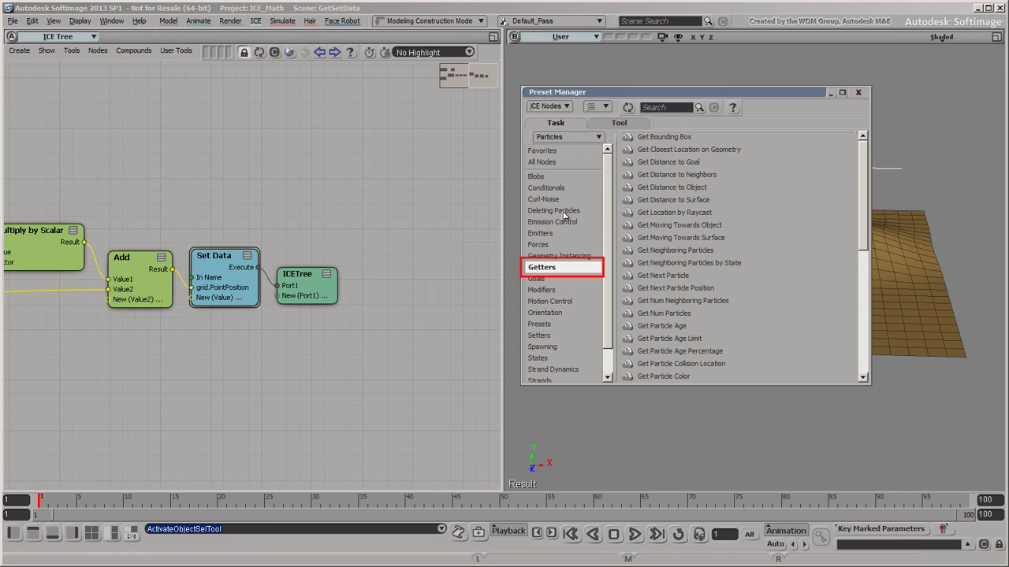
{"action": "left_click", "coordinate": [541, 337]}
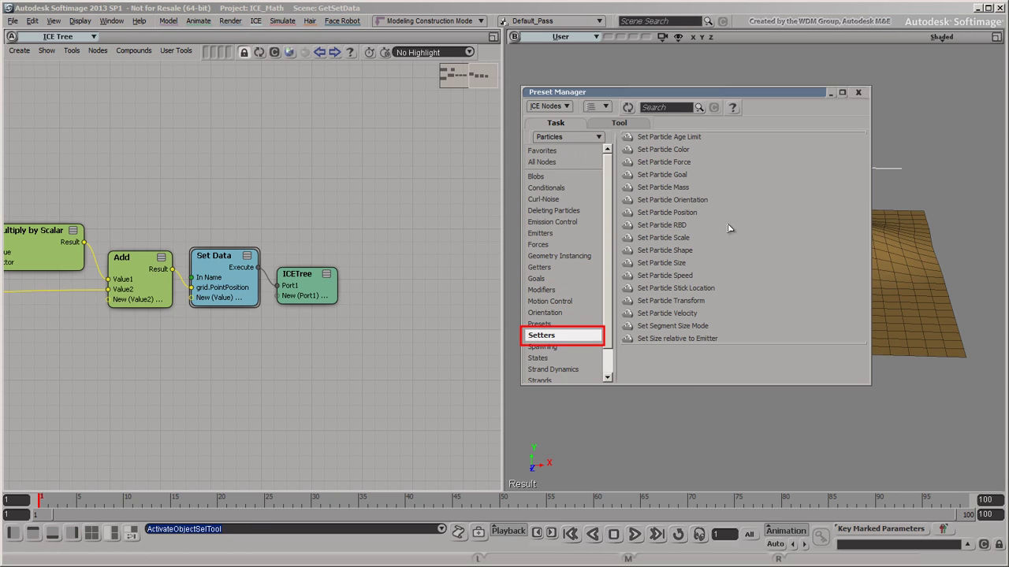
{"action": "left_click", "coordinate": [858, 92]}
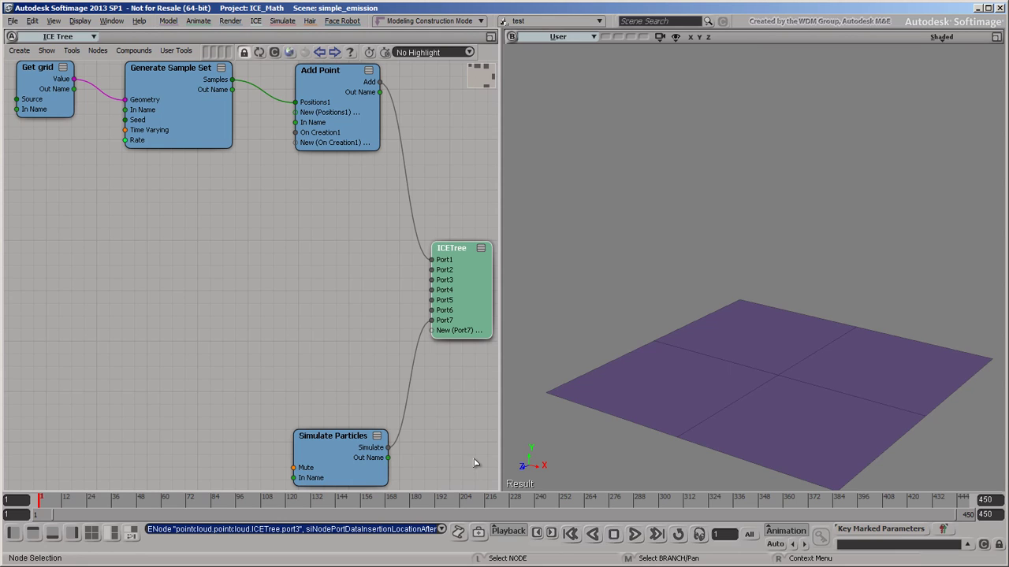
Select the Add Point node and play the emission, stopping at frame 194.
{"action": "left_click", "coordinate": [340, 73]}
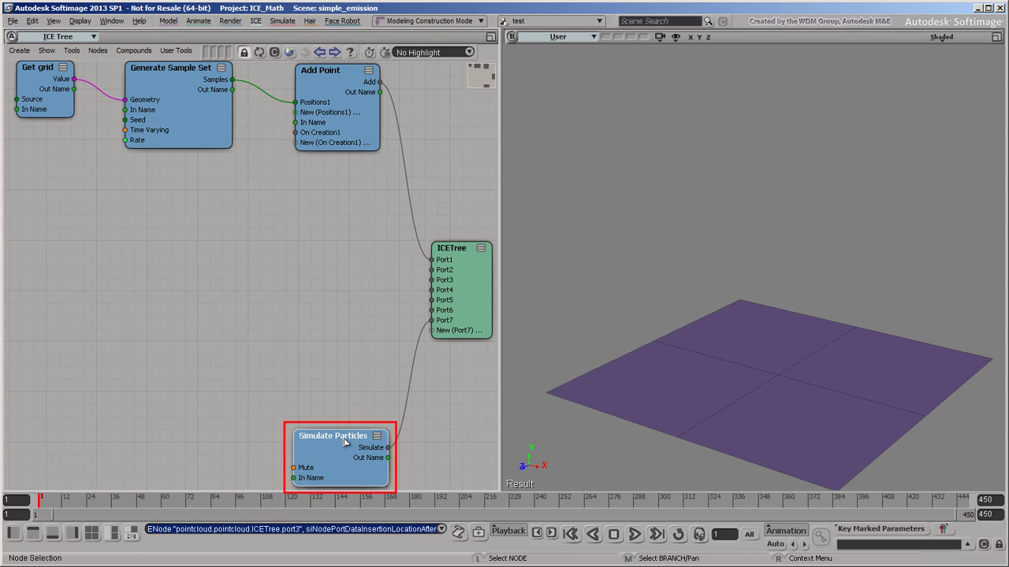
{"action": "left_click", "coordinate": [634, 534]}
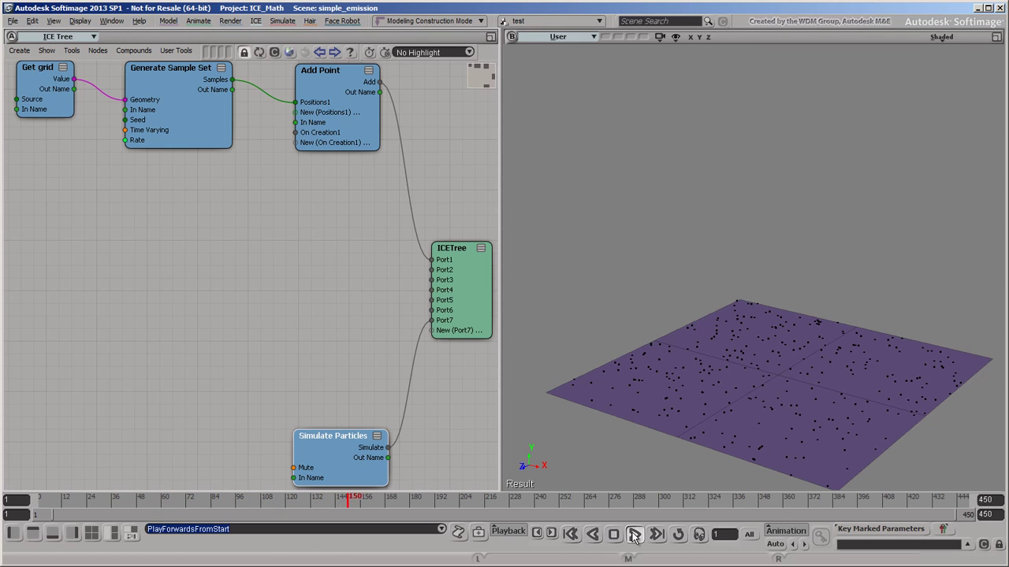
{"action": "left_click", "coordinate": [634, 535]}
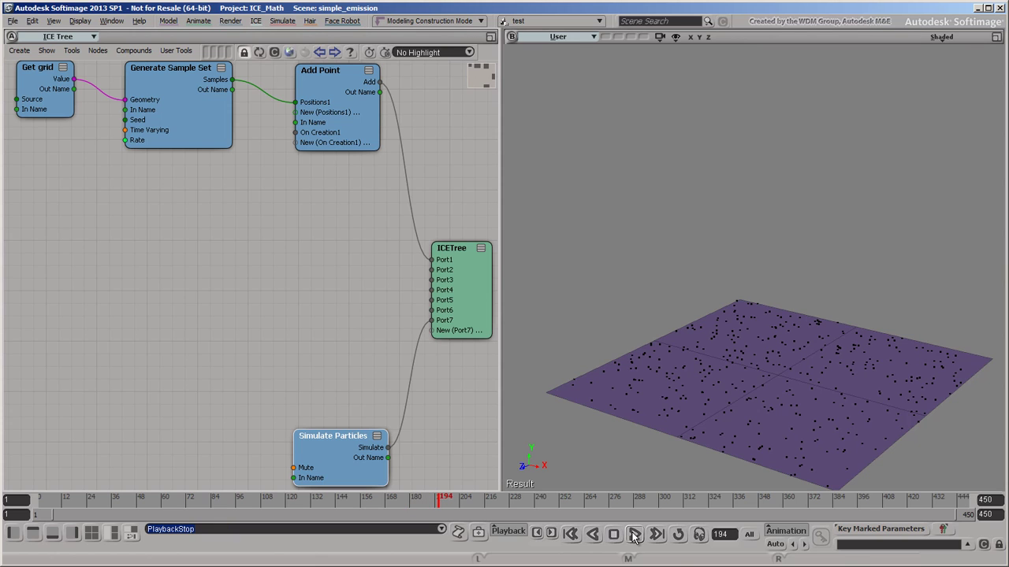
{"action": "left_click", "coordinate": [288, 52]}
Add a Set Data node and connect its Execute to the ICETree's second port.
{"action": "left_click", "coordinate": [636, 388]}
{"action": "left_click_drag", "start_coordinate": [634, 392], "coordinate": [25, 149]}
{"action": "left_click_drag", "start_coordinate": [85, 168], "coordinate": [432, 269]}
{"action": "left_click", "coordinate": [847, 141]}
Set the Set Data reference to pointcloud.Color.
{"action": "double_click", "coordinate": [60, 157]}
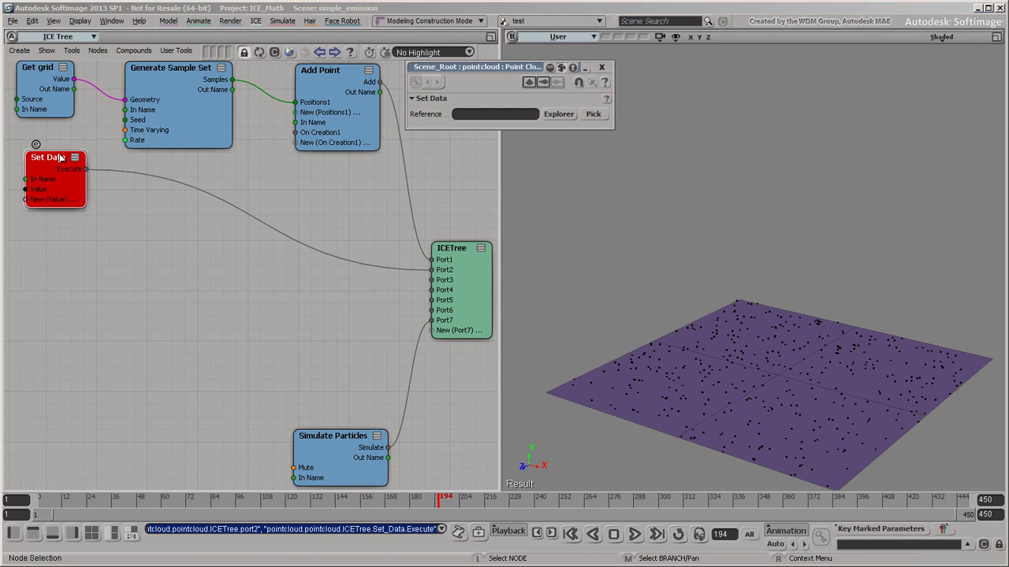
{"action": "left_click", "coordinate": [558, 113]}
{"action": "left_click", "coordinate": [572, 170]}
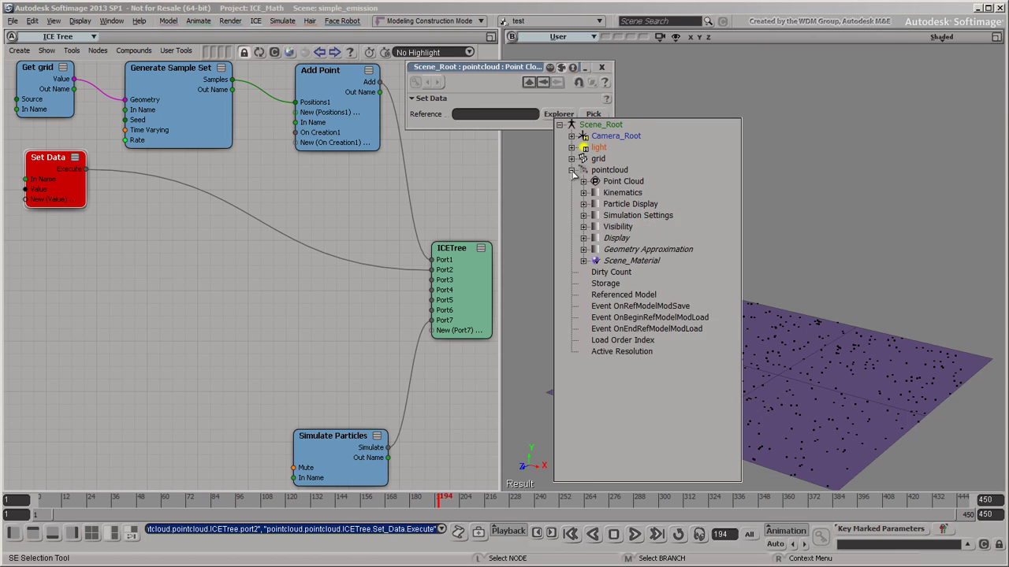
{"action": "left_click", "coordinate": [583, 181]}
{"action": "left_click_drag", "start_coordinate": [737, 187], "coordinate": [735, 205]}
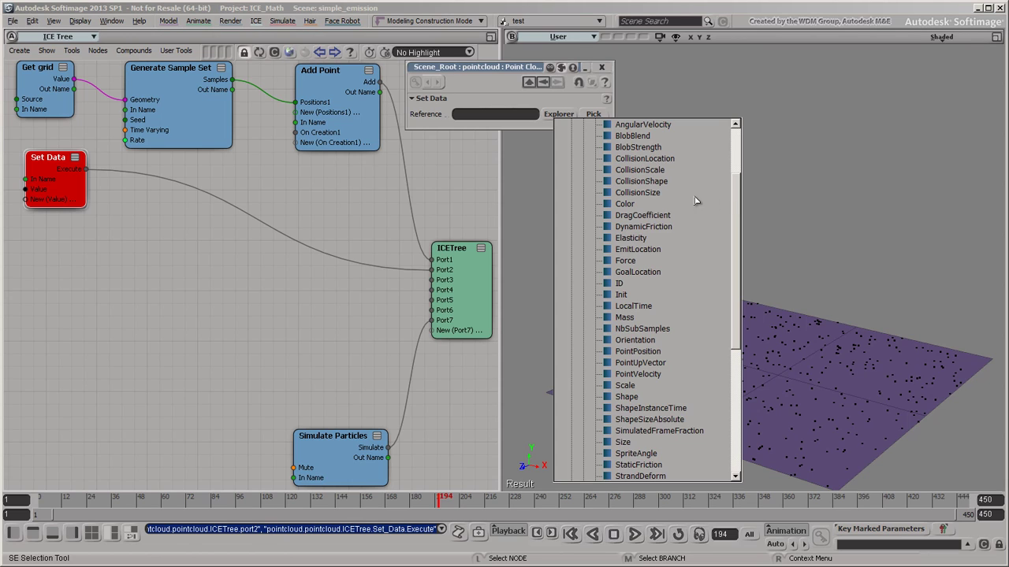
{"action": "left_click", "coordinate": [630, 204]}
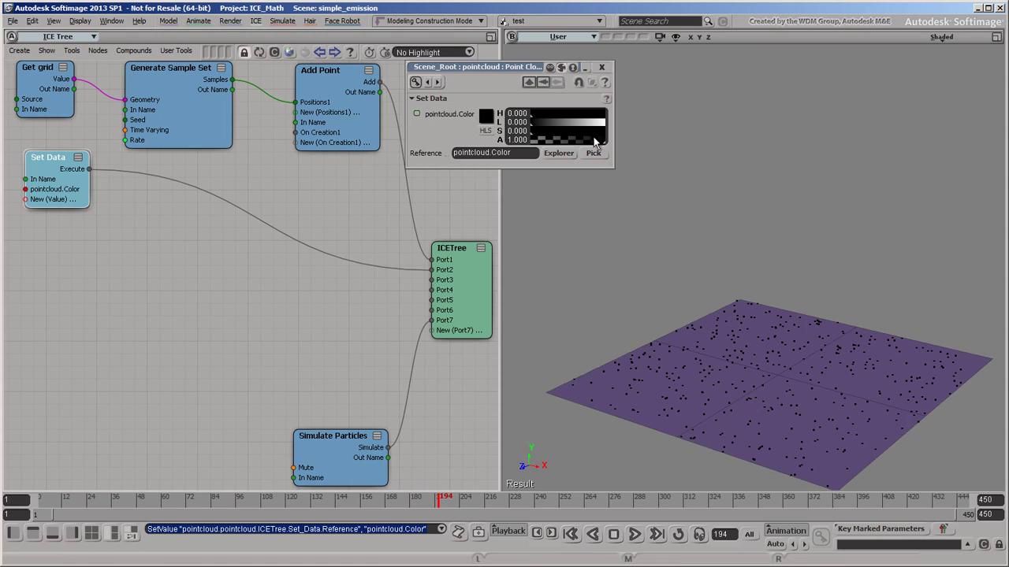
Make the particle colour light green (H 0.229, L 0.737, S 0.763) and advance one frame.
{"action": "left_click", "coordinate": [586, 126]}
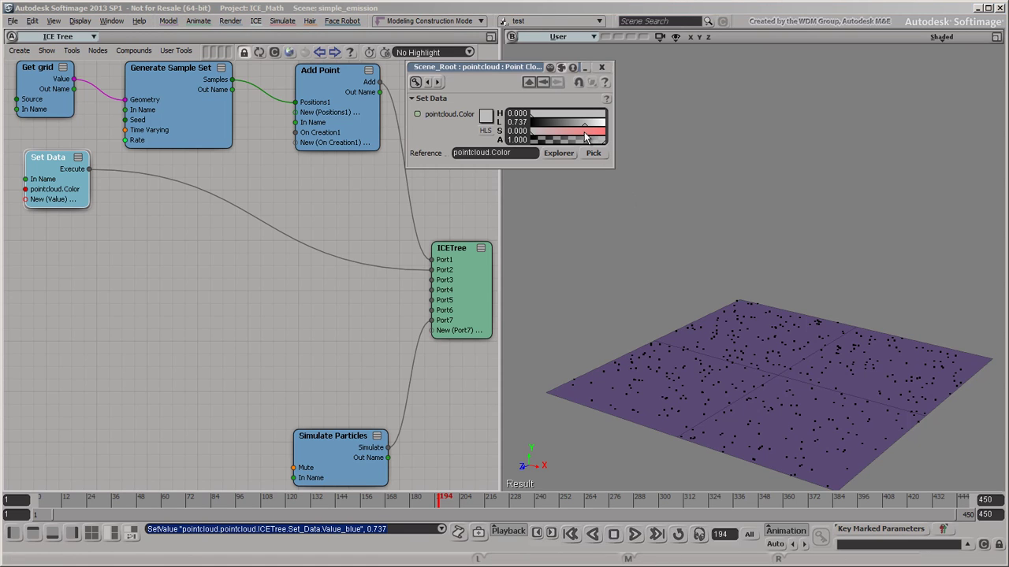
{"action": "left_click_drag", "start_coordinate": [540, 118], "coordinate": [549, 119]}
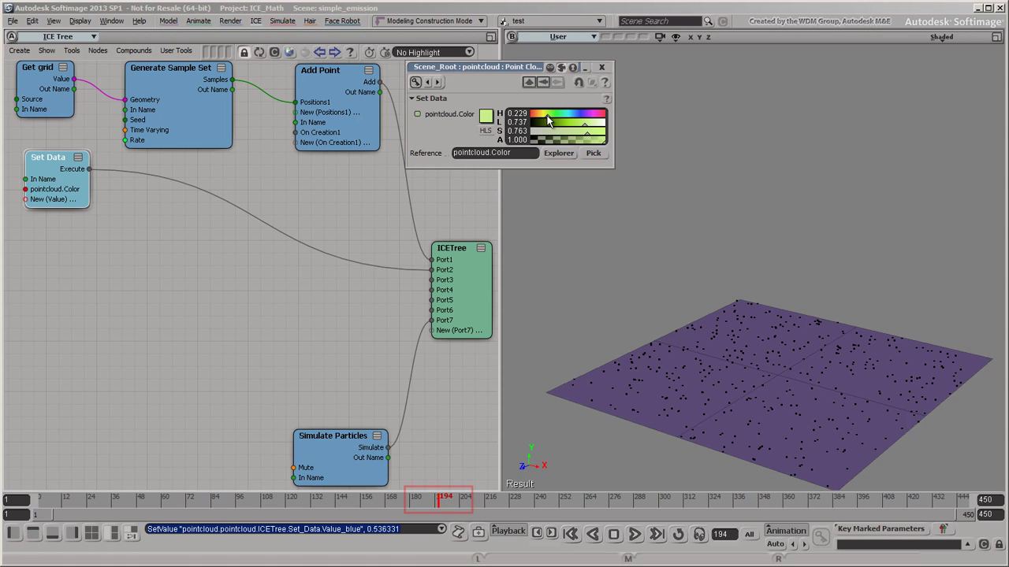
{"action": "key", "text": "period"}
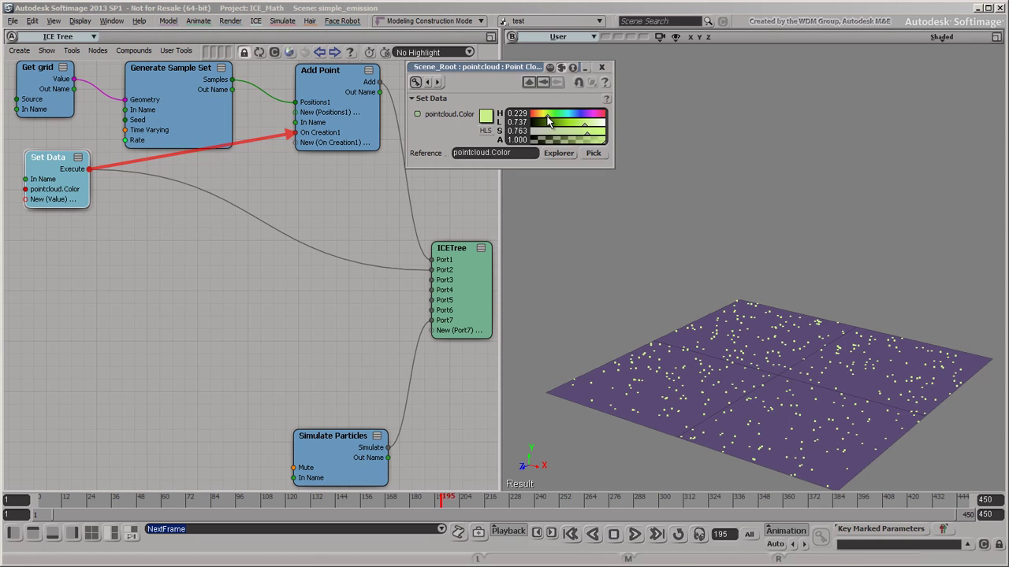
Rewind the simulation, jump to frame 2, and nudge the particle colour hue.
{"action": "left_click", "coordinate": [573, 538]}
{"action": "left_click", "coordinate": [731, 534]}
{"action": "type", "text": "2"}
{"action": "key", "text": "Return"}
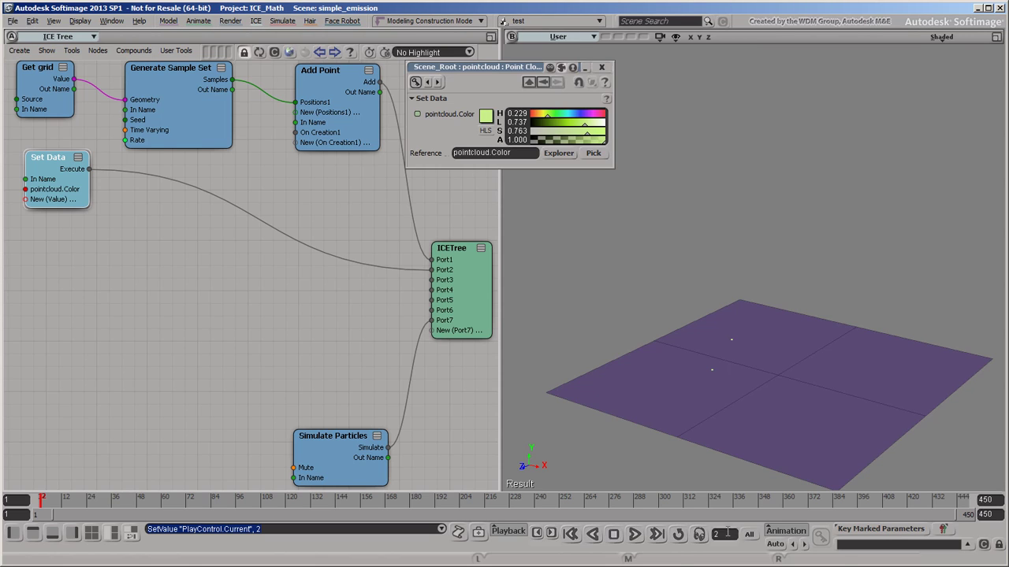
{"action": "left_click", "coordinate": [543, 115]}
{"action": "mouse_move", "coordinate": [543, 117]}
{"action": "left_mouse_down"}
{"action": "mouse_move", "coordinate": [592, 117]}
{"action": "mouse_move", "coordinate": [543, 118]}
{"action": "left_mouse_up"}
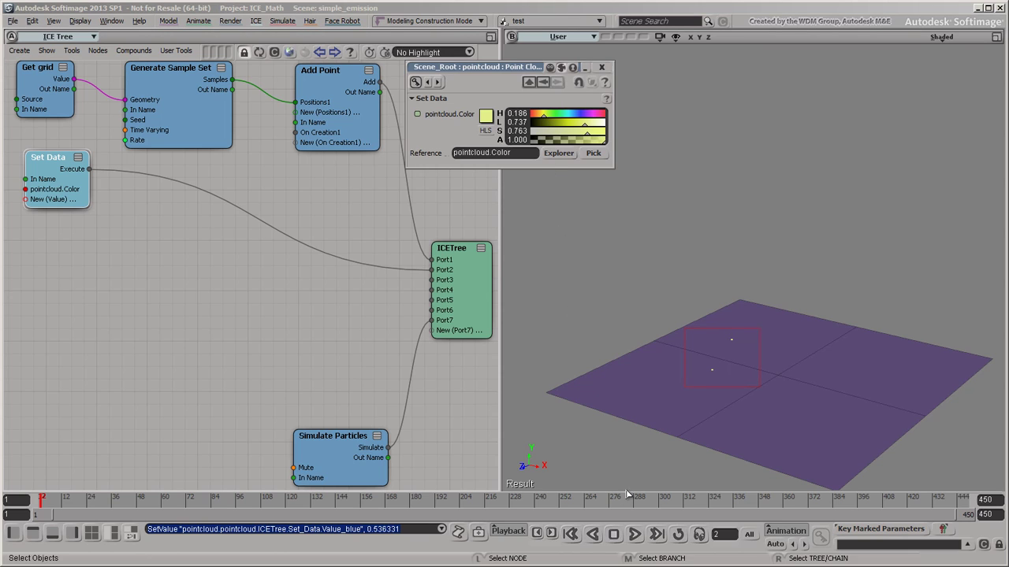
Play with looping on, shift the hue to pale yellow 0.195, and stop at frame 293.
{"action": "left_click", "coordinate": [635, 535]}
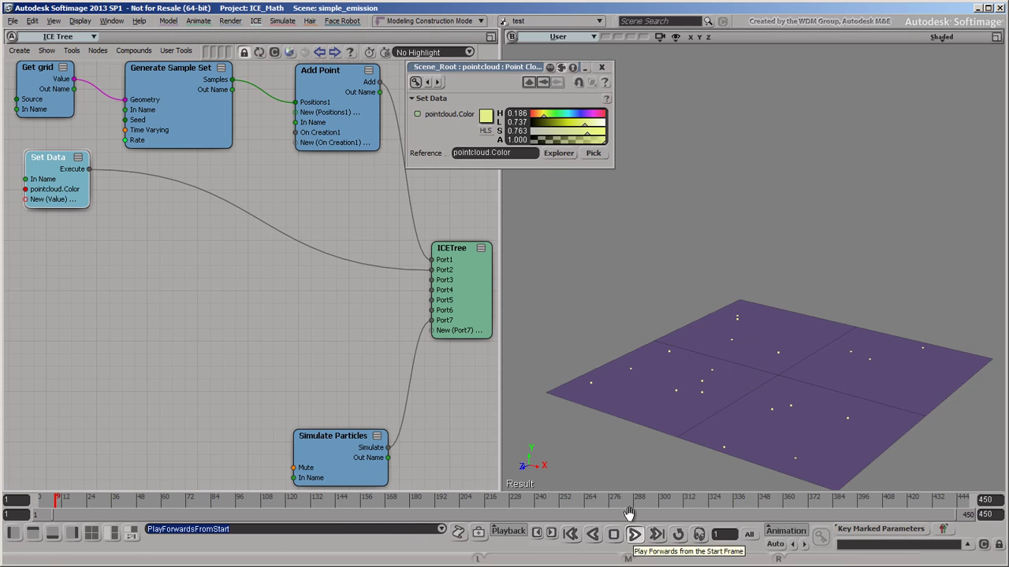
{"action": "mouse_move", "coordinate": [546, 118]}
{"action": "left_mouse_down"}
{"action": "mouse_move", "coordinate": [599, 116]}
{"action": "mouse_move", "coordinate": [544, 118]}
{"action": "left_mouse_up"}
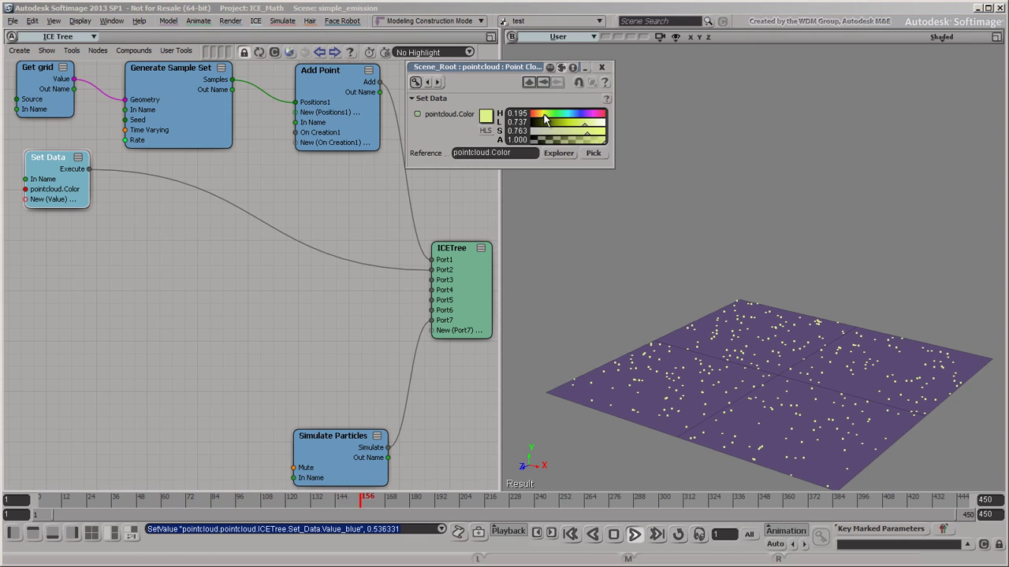
{"action": "left_click", "coordinate": [677, 535]}
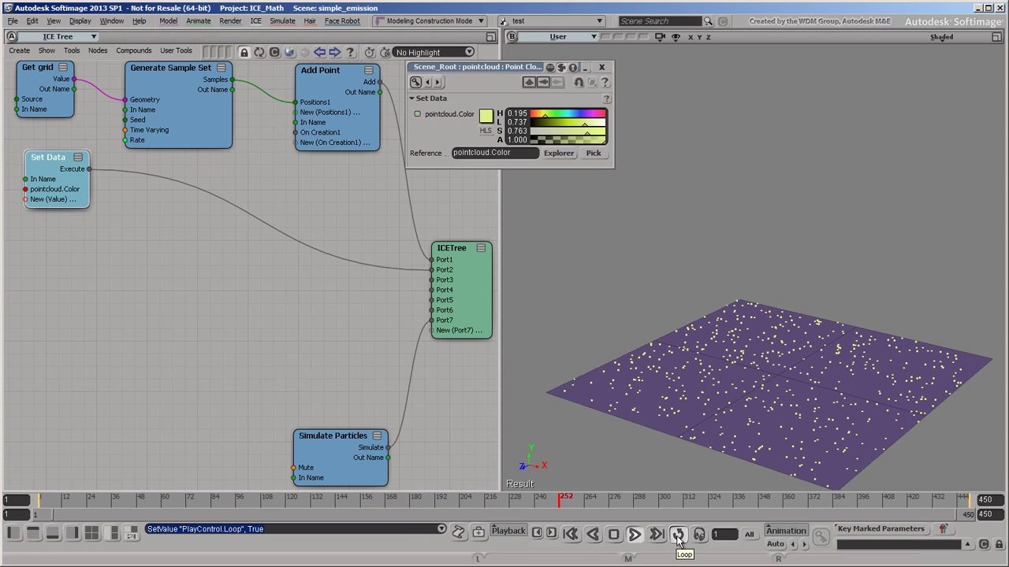
{"action": "left_click", "coordinate": [635, 535]}
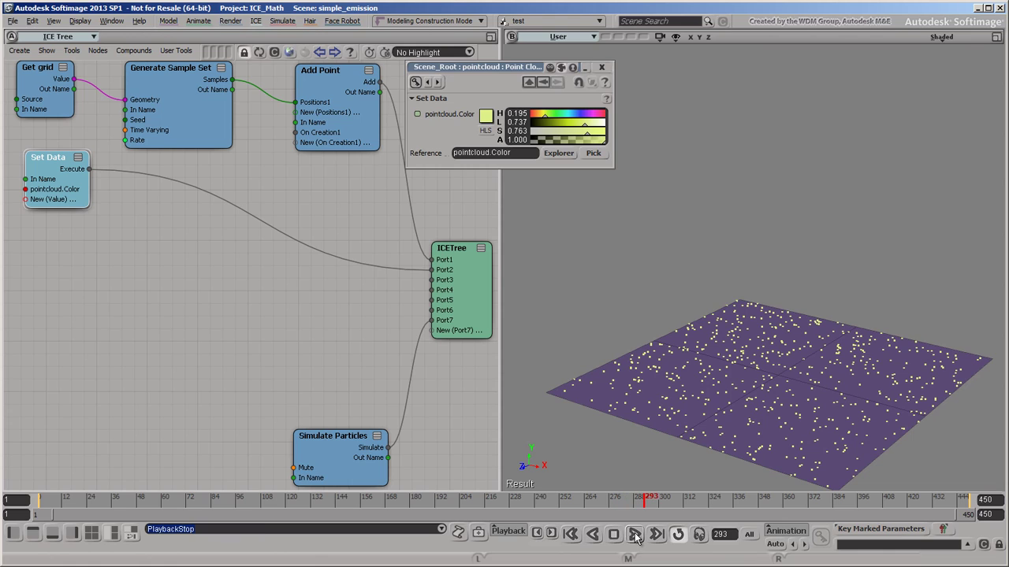
Set the Simulation Time Control play mode to Interactive via a floating explorer.
{"action": "key", "text": "8"}
{"action": "left_click", "coordinate": [73, 120]}
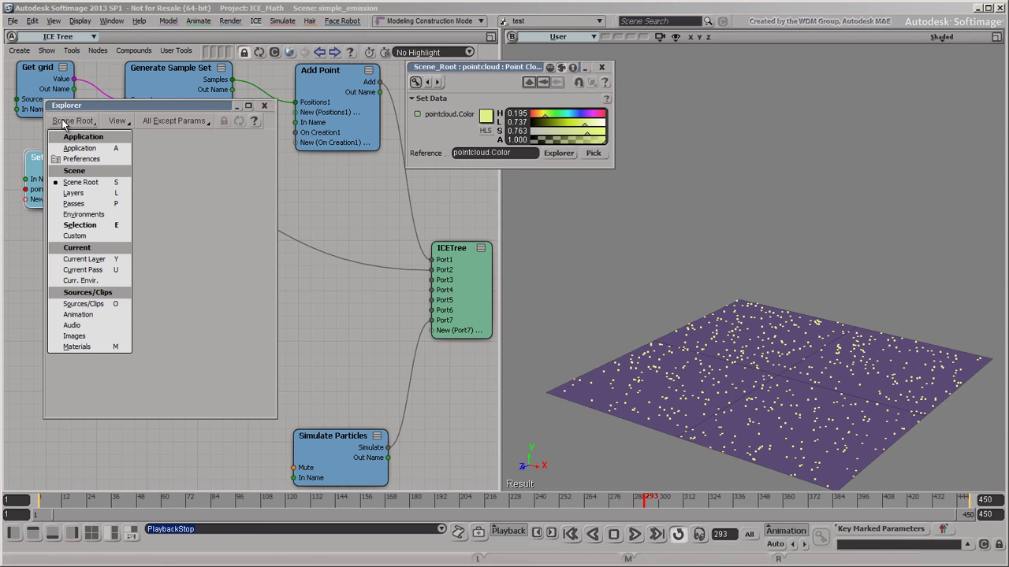
{"action": "left_click", "coordinate": [79, 214]}
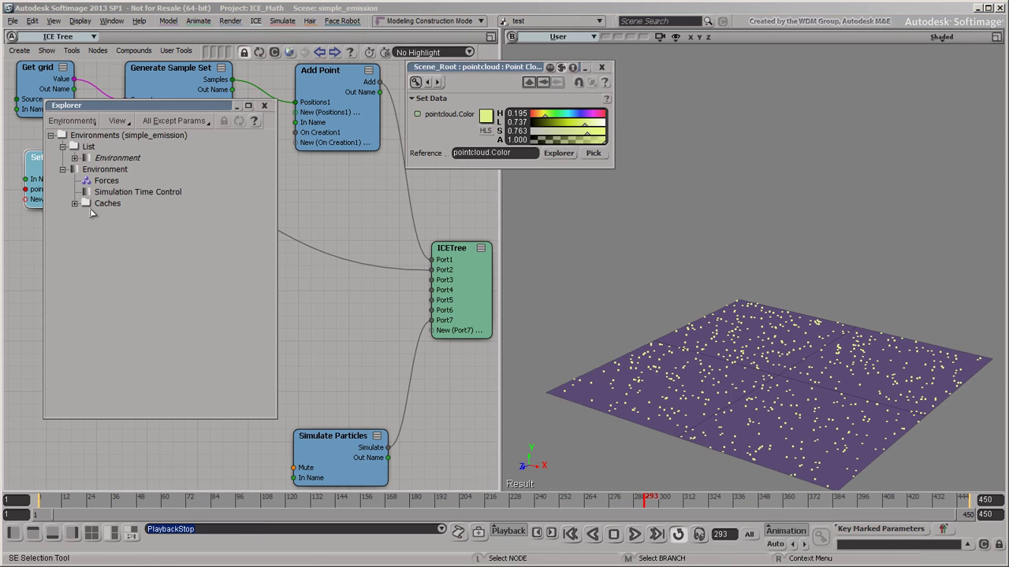
{"action": "left_click", "coordinate": [91, 193]}
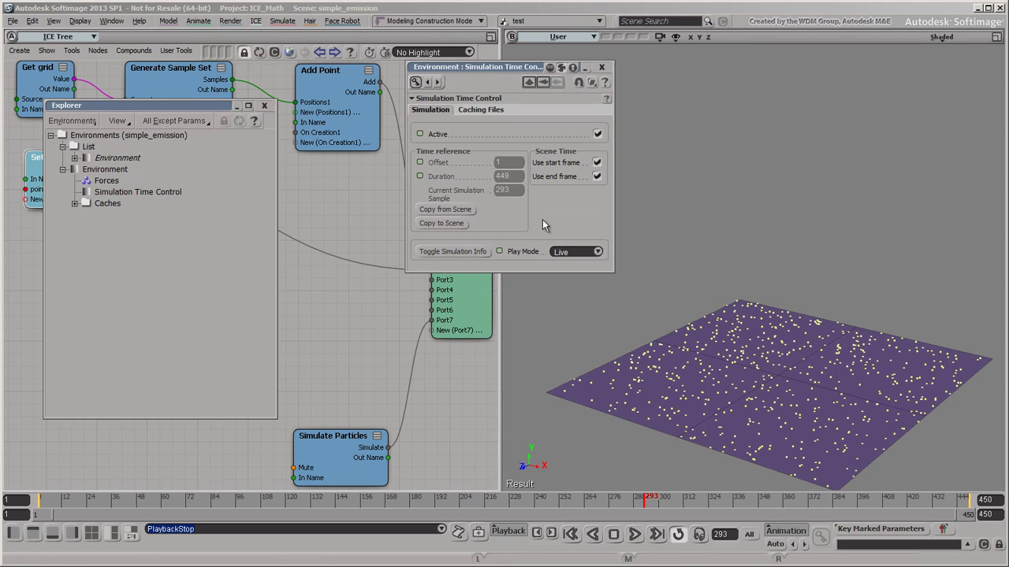
{"action": "left_click", "coordinate": [598, 251]}
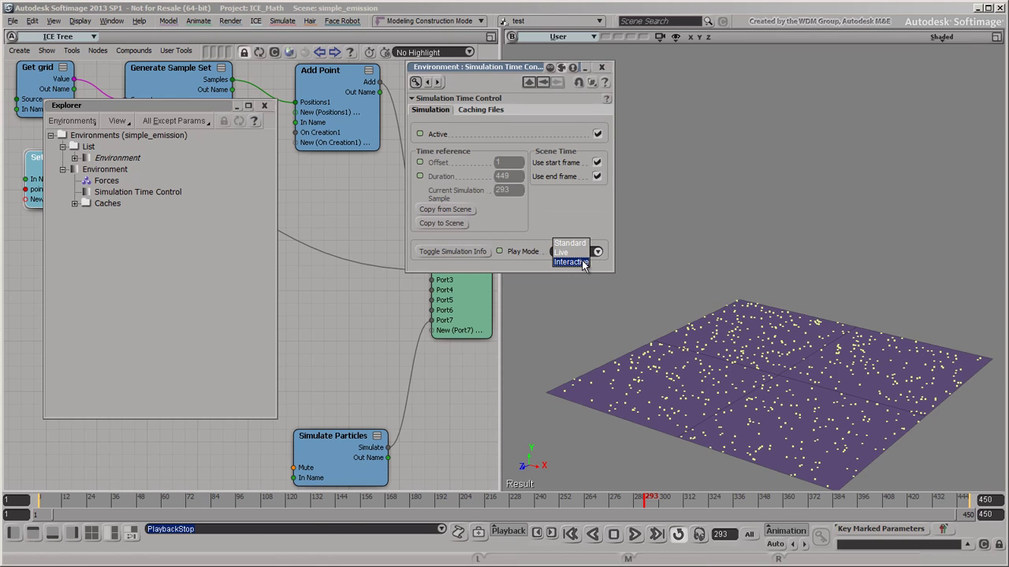
{"action": "left_click", "coordinate": [581, 262]}
Change the particle colour hue to 0.169, close the panels, and bring up the ICE node presets.
{"action": "left_click", "coordinate": [543, 82]}
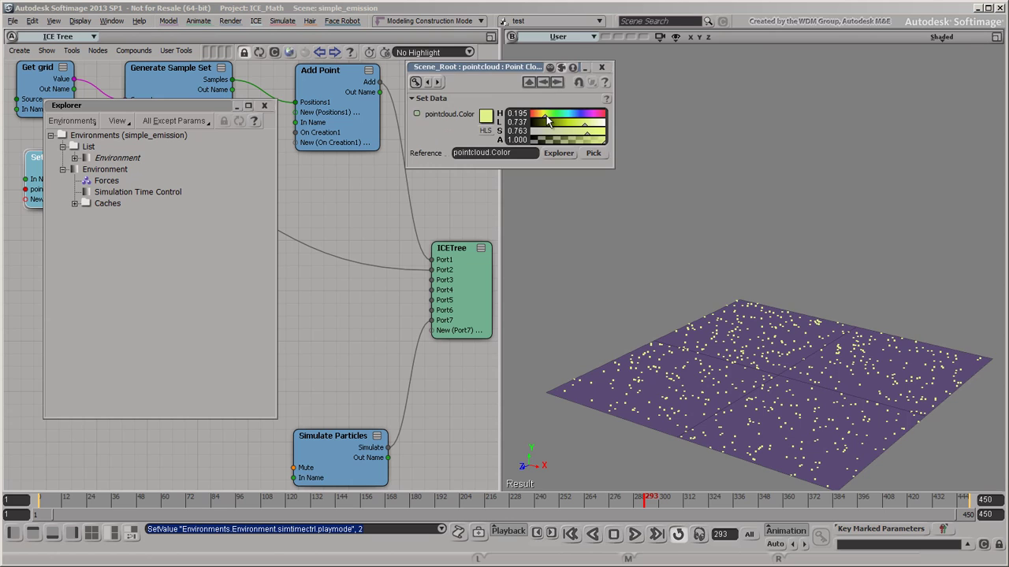
{"action": "mouse_move", "coordinate": [548, 120]}
{"action": "left_mouse_down"}
{"action": "mouse_move", "coordinate": [586, 114]}
{"action": "mouse_move", "coordinate": [543, 119]}
{"action": "left_mouse_up"}
{"action": "left_click", "coordinate": [601, 67]}
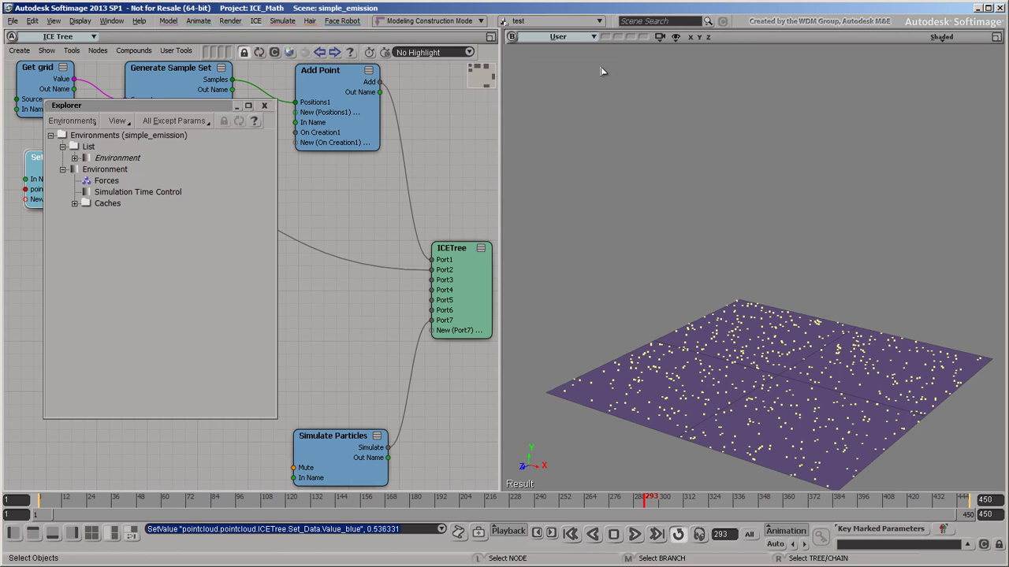
{"action": "left_click", "coordinate": [264, 106]}
{"action": "left_click", "coordinate": [290, 52]}
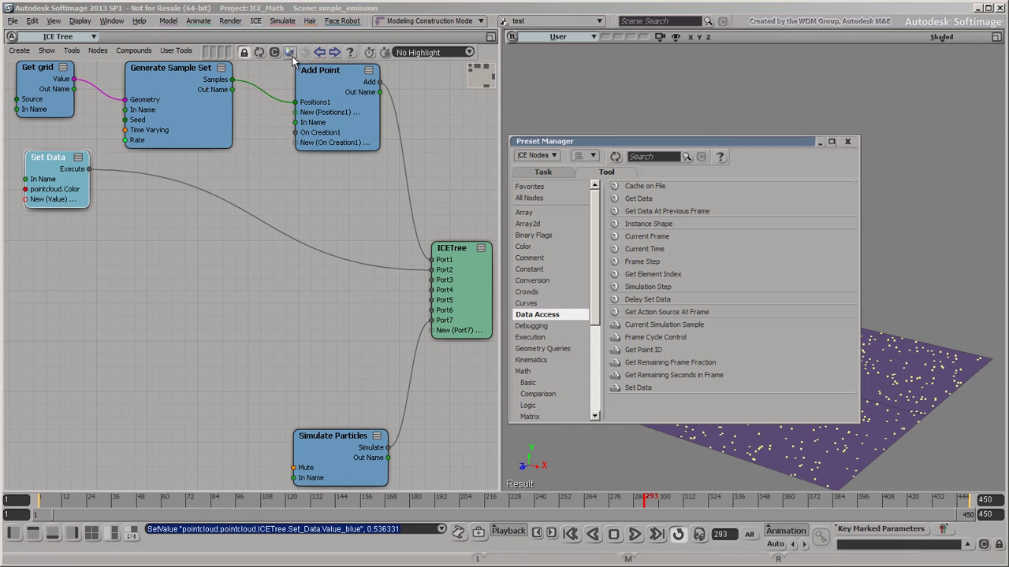
Add a second Set Data node wired into the ICETree's third port.
{"action": "left_click_drag", "start_coordinate": [635, 388], "coordinate": [432, 280]}
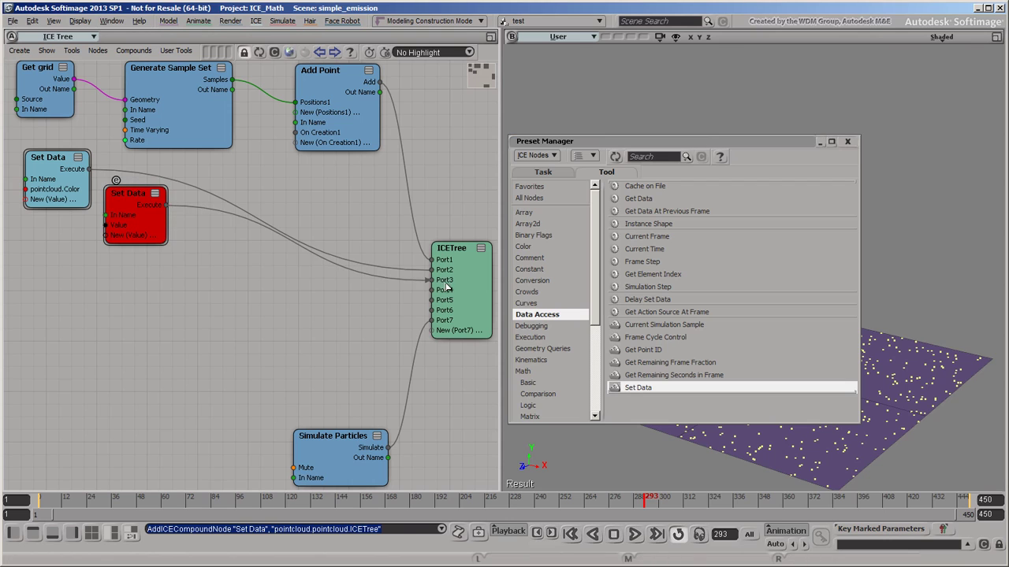
{"action": "left_click", "coordinate": [847, 141]}
{"action": "double_click", "coordinate": [146, 197]}
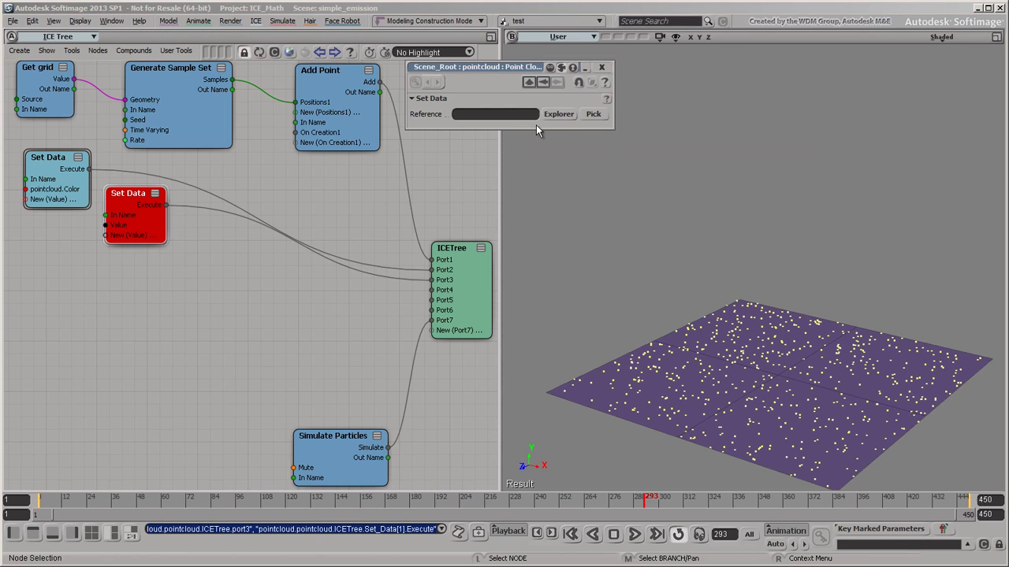
Set its reference to pointcloud.Shape and choose the Cone shape.
{"action": "left_click", "coordinate": [559, 114]}
{"action": "left_click", "coordinate": [584, 169]}
{"action": "left_click", "coordinate": [592, 183]}
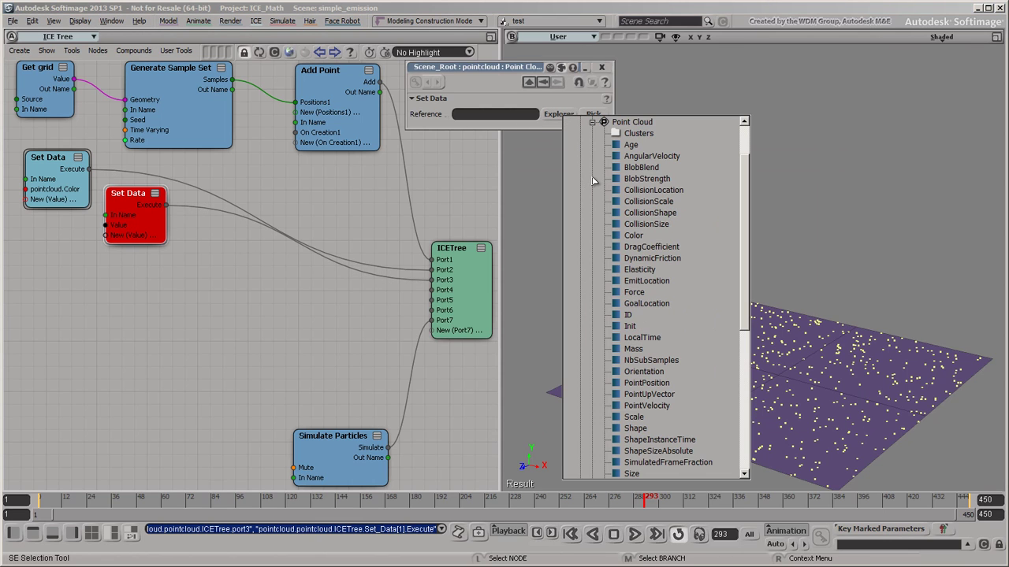
{"action": "left_click", "coordinate": [636, 430]}
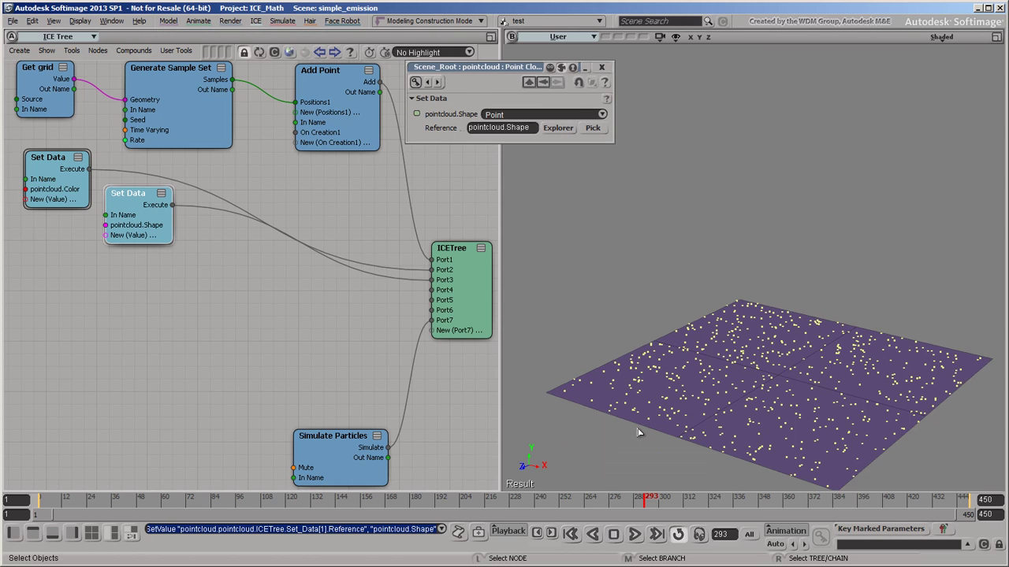
{"action": "left_click", "coordinate": [602, 116]}
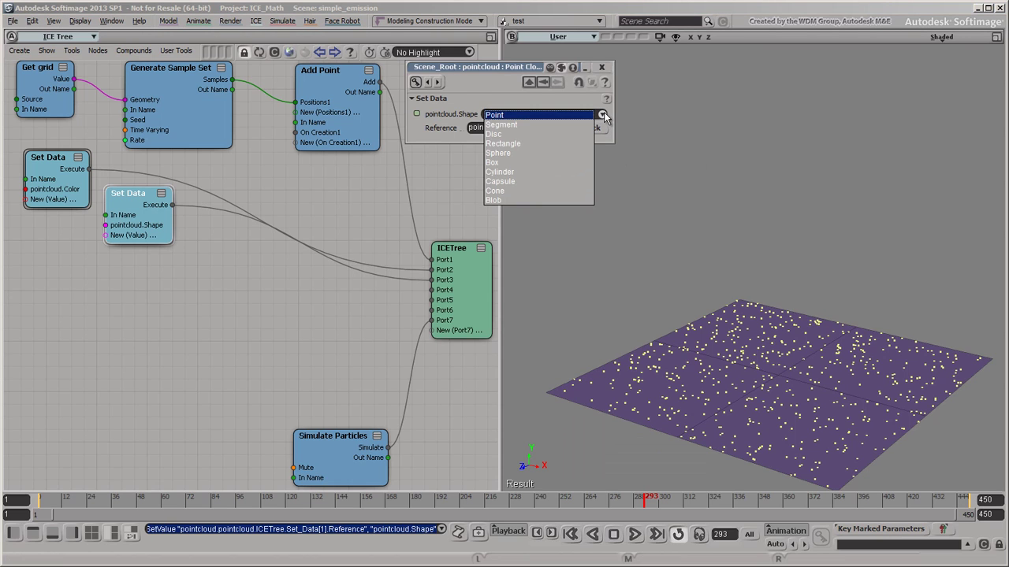
{"action": "left_click", "coordinate": [578, 192]}
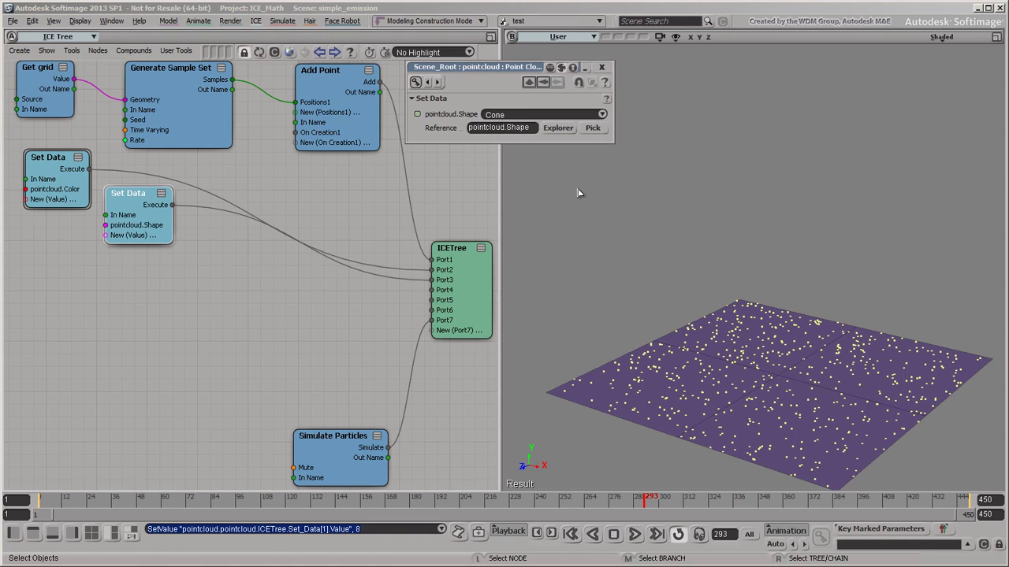
{"action": "left_click", "coordinate": [603, 68]}
Add a third Set Data node wired into the ICETree's fourth port.
{"action": "left_click", "coordinate": [289, 52]}
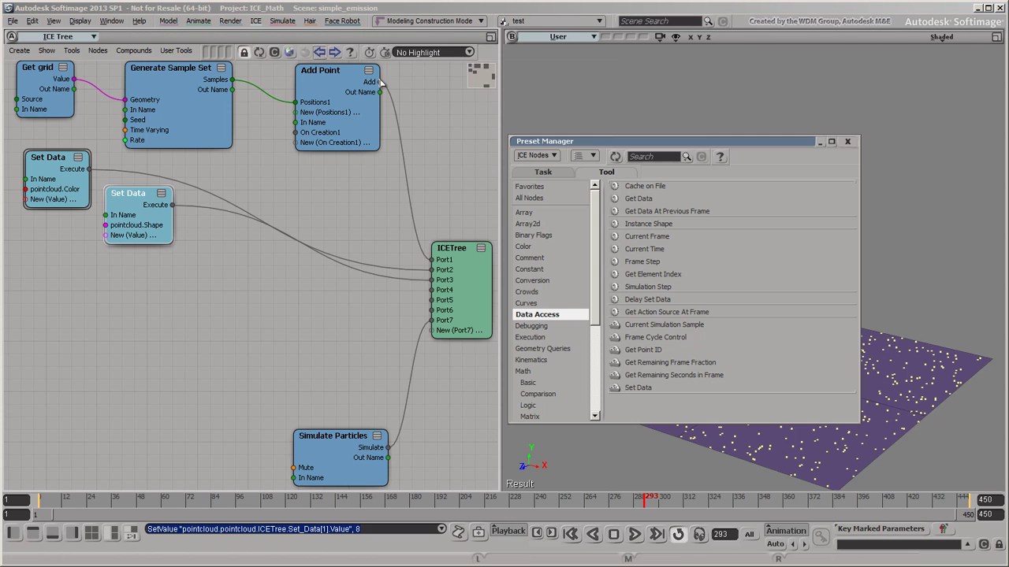
{"action": "left_click_drag", "start_coordinate": [638, 388], "coordinate": [434, 290]}
{"action": "left_click", "coordinate": [848, 142]}
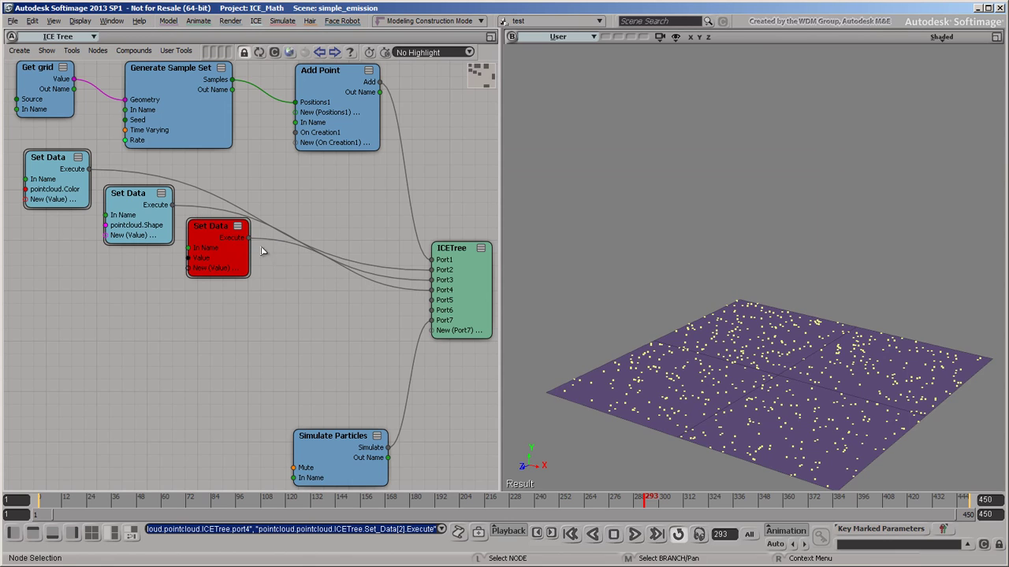
{"action": "double_click", "coordinate": [222, 229]}
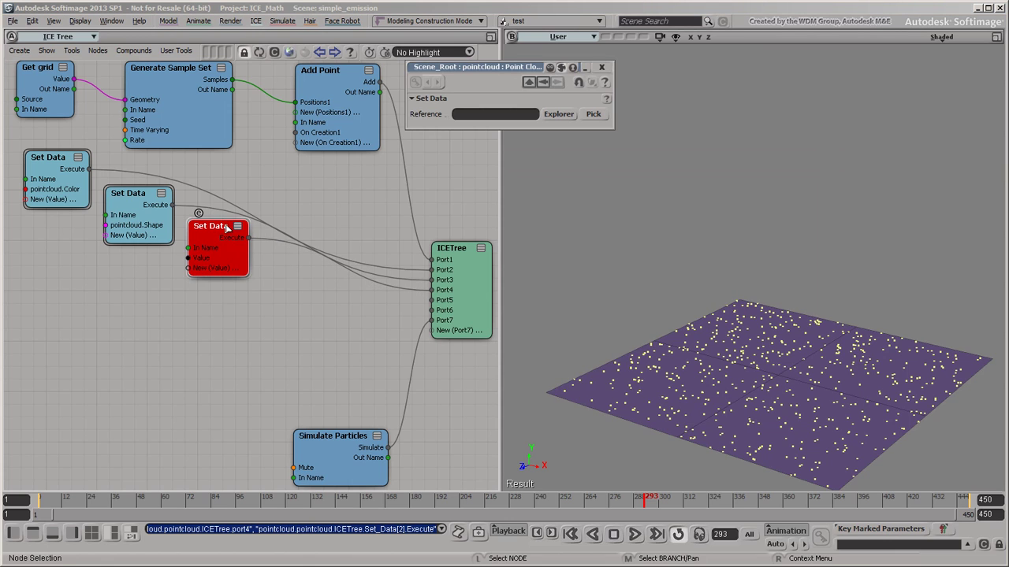
Set its reference to pointcloud.Size with a value of 0.27.
{"action": "left_click", "coordinate": [558, 116]}
{"action": "left_click", "coordinate": [579, 172]}
{"action": "left_click", "coordinate": [587, 186]}
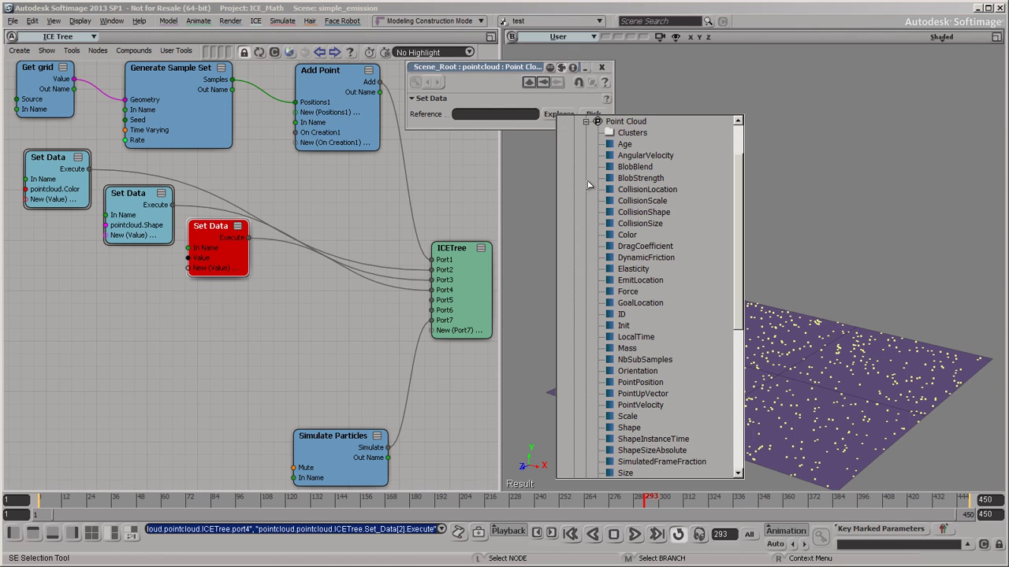
{"action": "scroll", "coordinate": [737, 268], "scroll_direction": "down", "scroll_amount": 1}
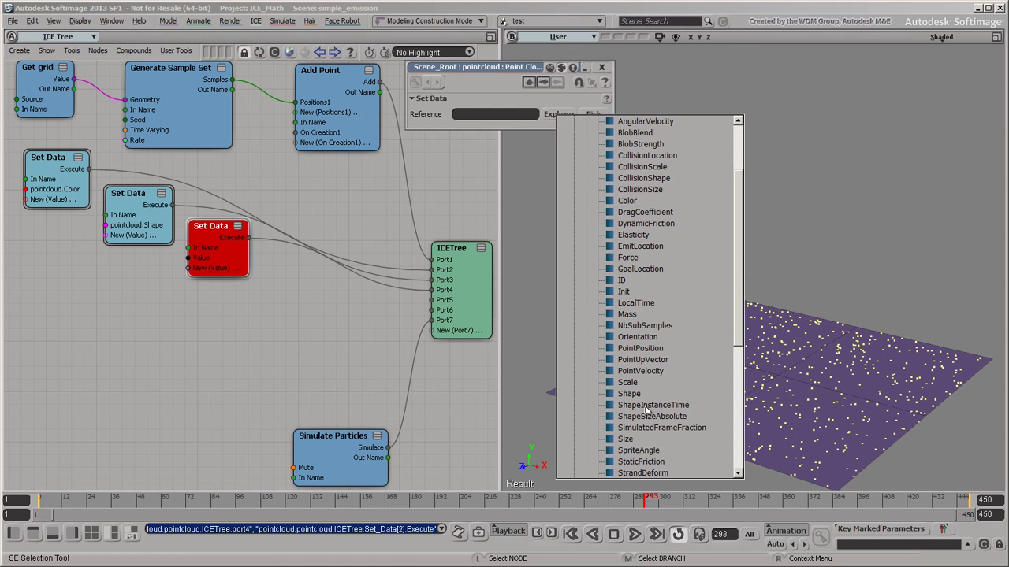
{"action": "left_click", "coordinate": [628, 439]}
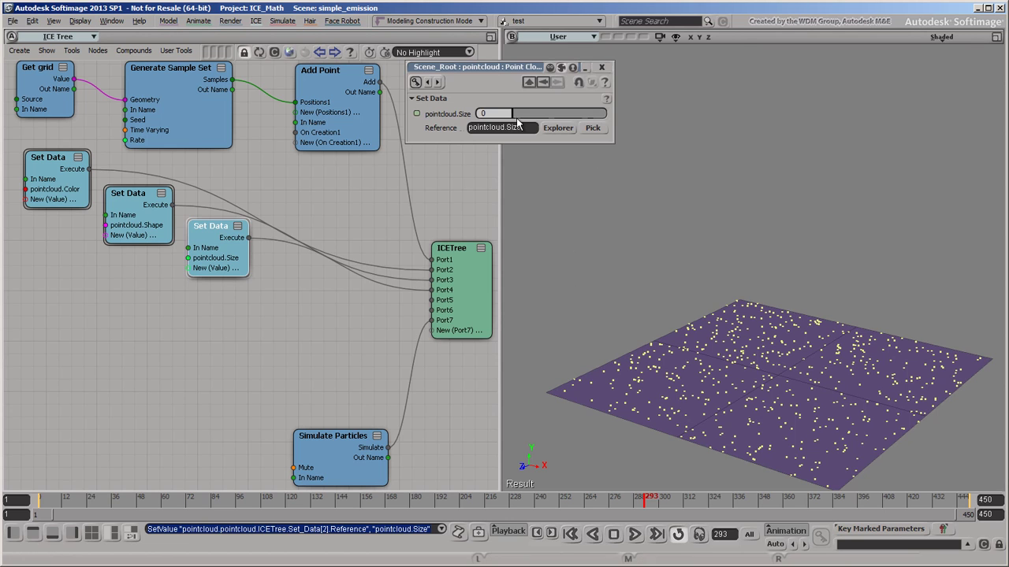
{"action": "left_click_drag", "start_coordinate": [517, 116], "coordinate": [517, 116]}
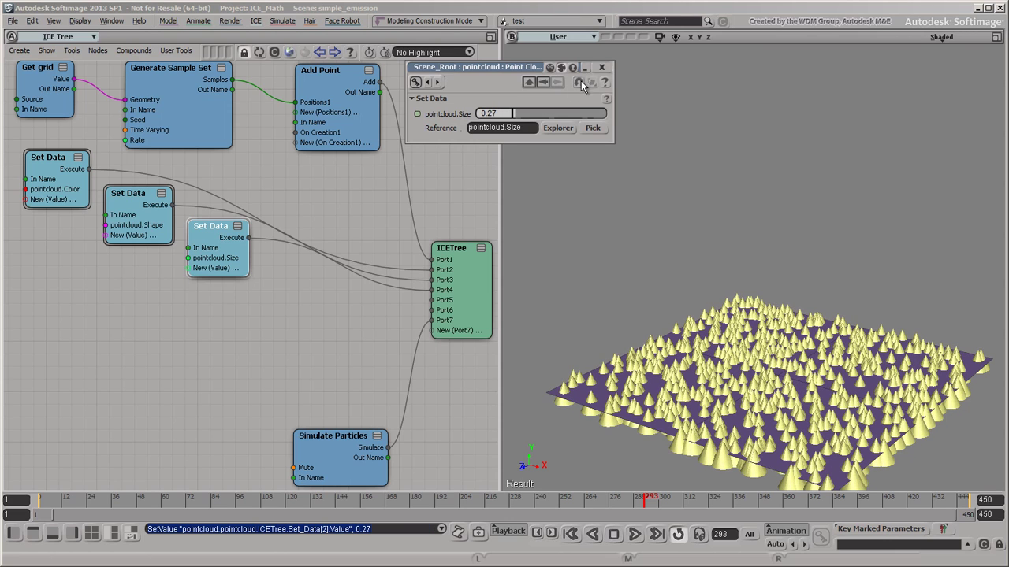
{"action": "left_click", "coordinate": [601, 67]}
Add a fourth Set Data node connected to ICETree Port5.
{"action": "left_click", "coordinate": [289, 52]}
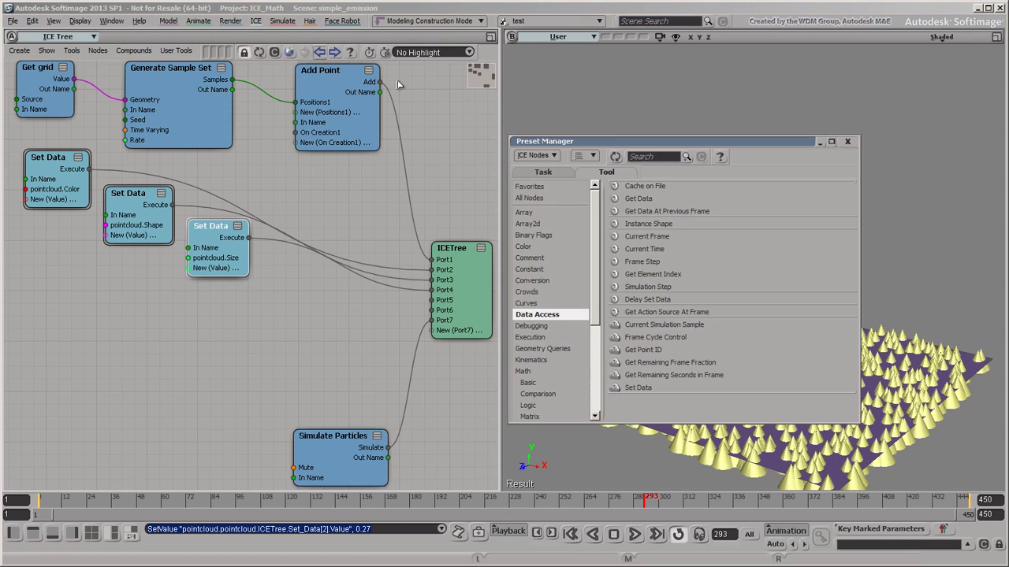
{"action": "left_click_drag", "start_coordinate": [638, 387], "coordinate": [278, 284]}
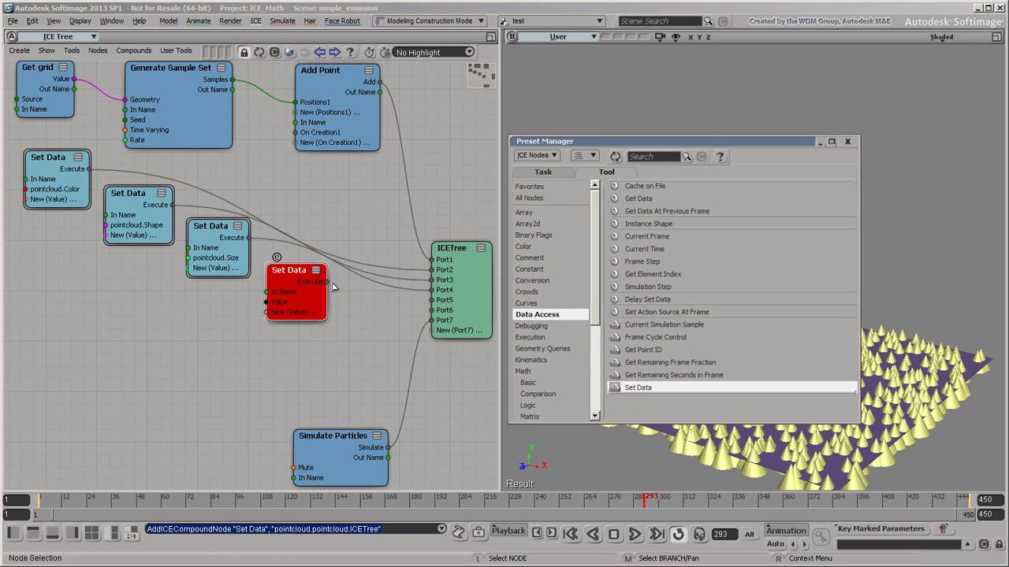
{"action": "left_click_drag", "start_coordinate": [443, 305], "coordinate": [442, 302]}
{"action": "left_click", "coordinate": [847, 141]}
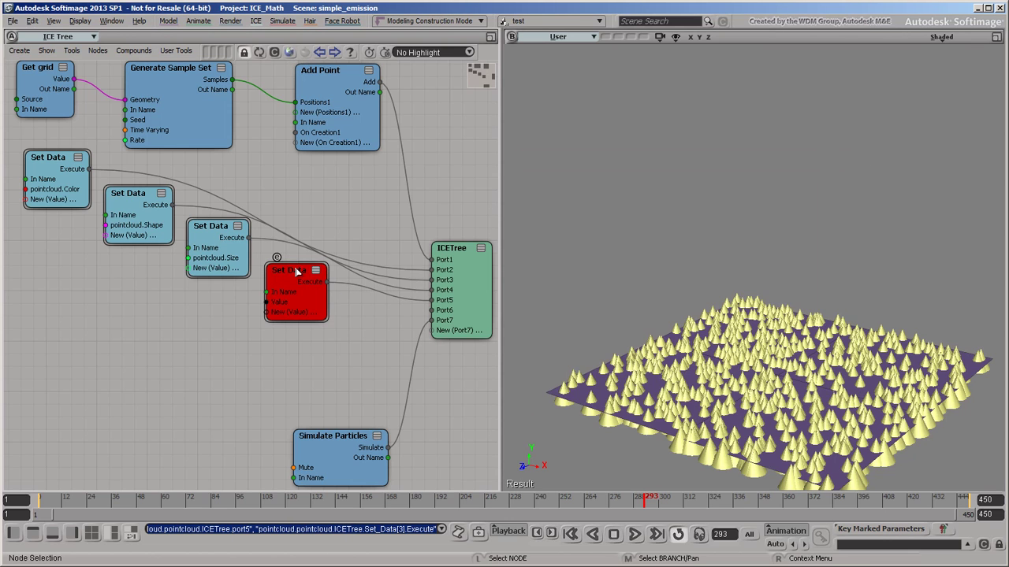
{"action": "double_click", "coordinate": [300, 269]}
Set it to write pointcloud.PointVelocity with Y 1.724, then replay from the start.
{"action": "left_click", "coordinate": [559, 114]}
{"action": "left_click", "coordinate": [576, 171]}
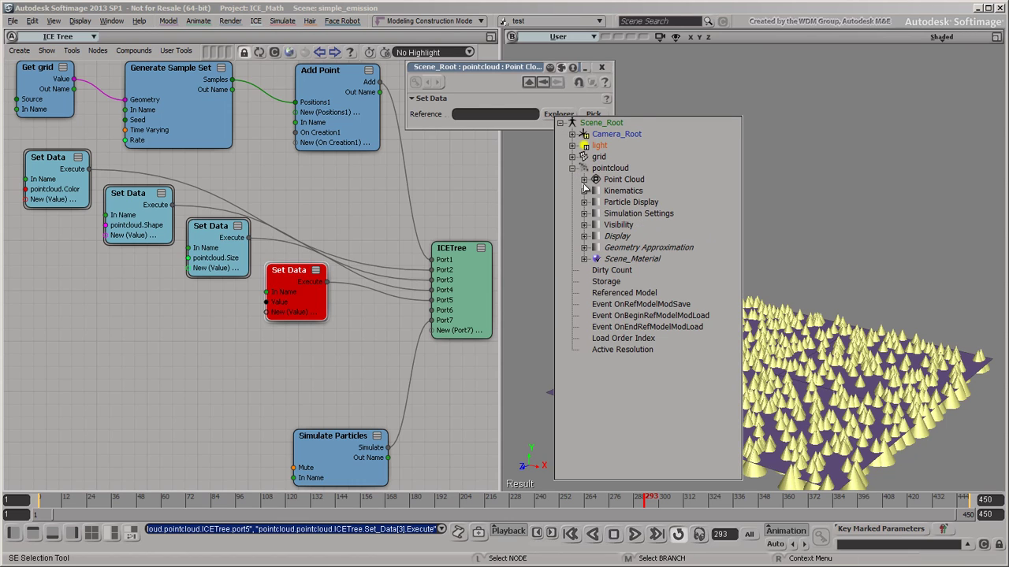
{"action": "left_click", "coordinate": [587, 189]}
{"action": "left_click", "coordinate": [653, 406]}
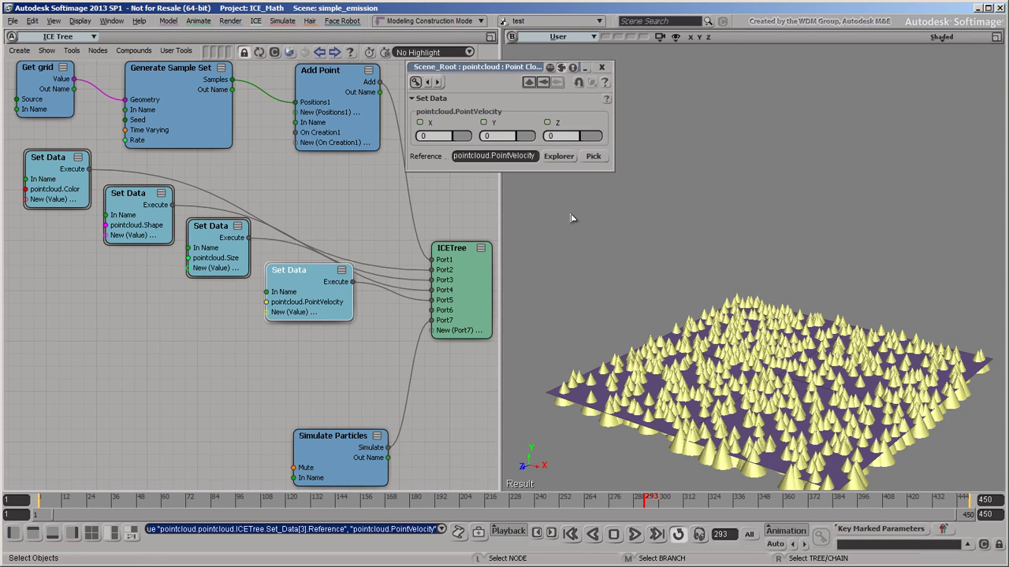
{"action": "left_click", "coordinate": [520, 135]}
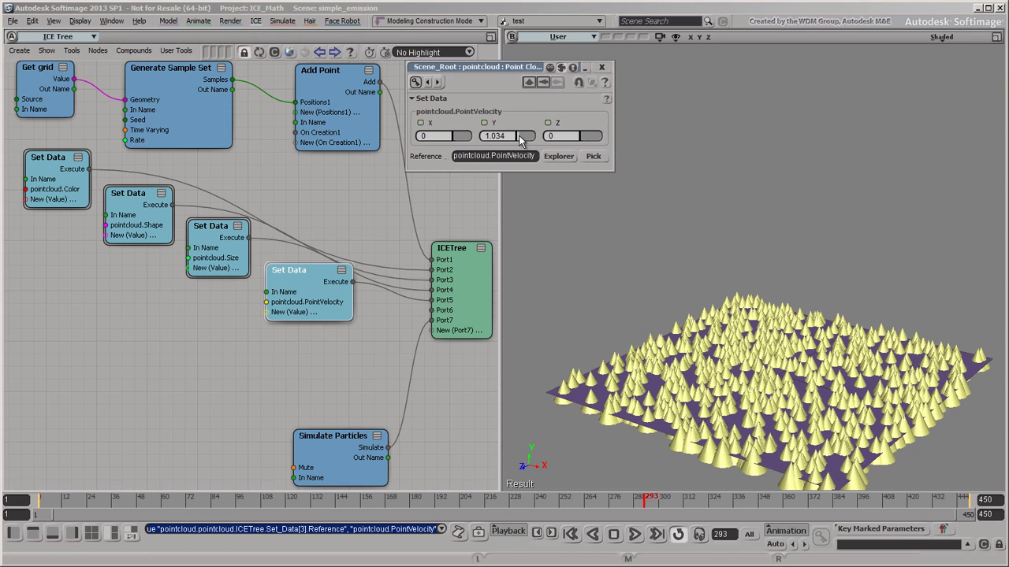
{"action": "left_click_drag", "start_coordinate": [520, 137], "coordinate": [521, 137]}
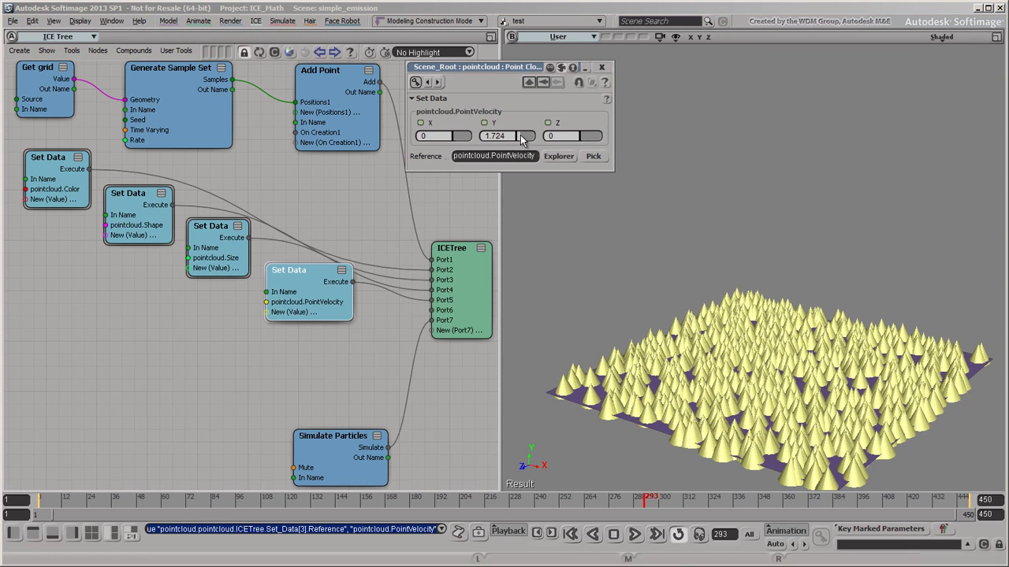
{"action": "left_click", "coordinate": [636, 535]}
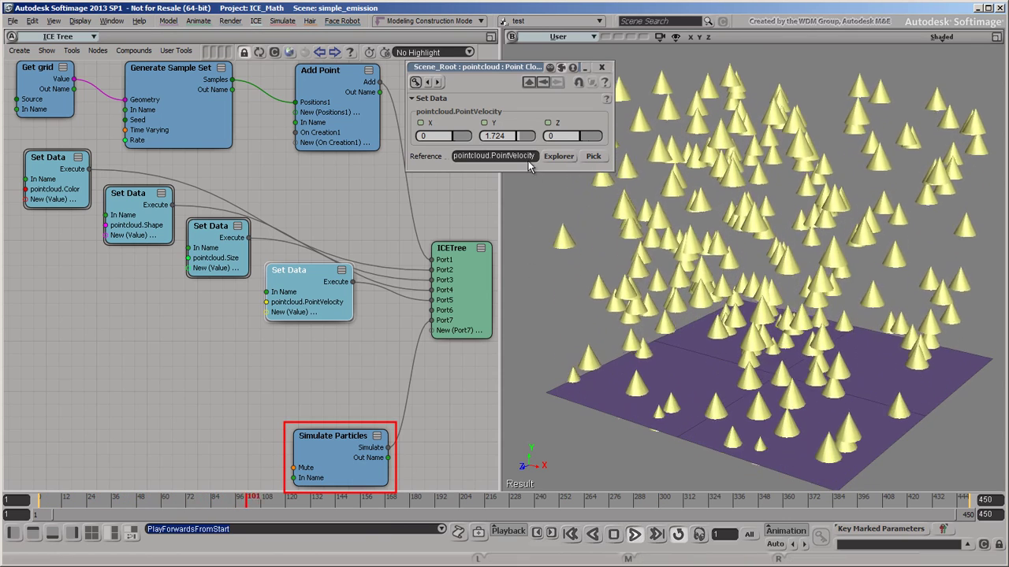
Lower the particles' PointVelocity Y to 0.69 and stop playback at frame 353.
{"action": "left_click_drag", "start_coordinate": [520, 137], "coordinate": [518, 139]}
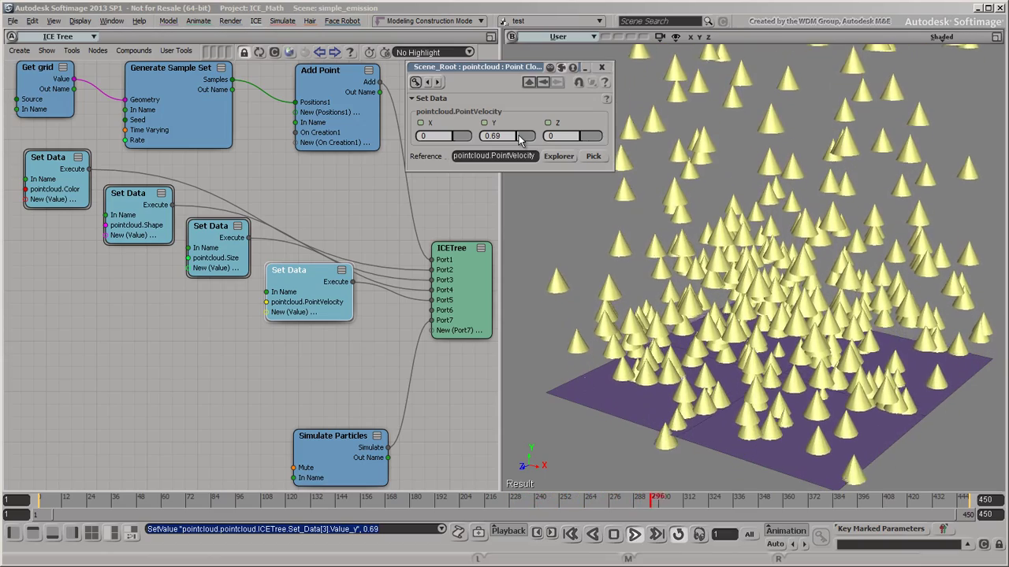
{"action": "left_click", "coordinate": [614, 534]}
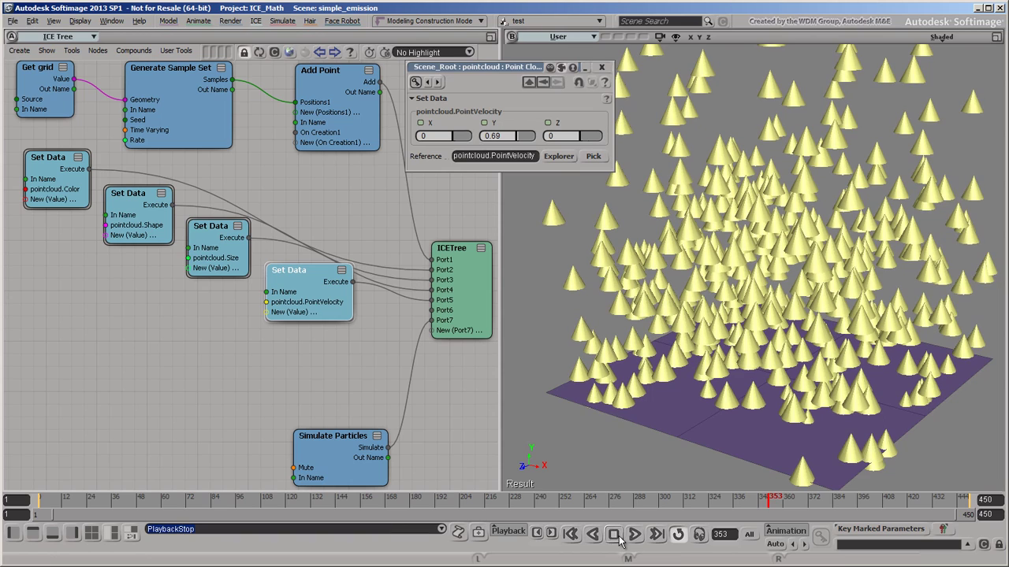
{"action": "left_click", "coordinate": [566, 157]}
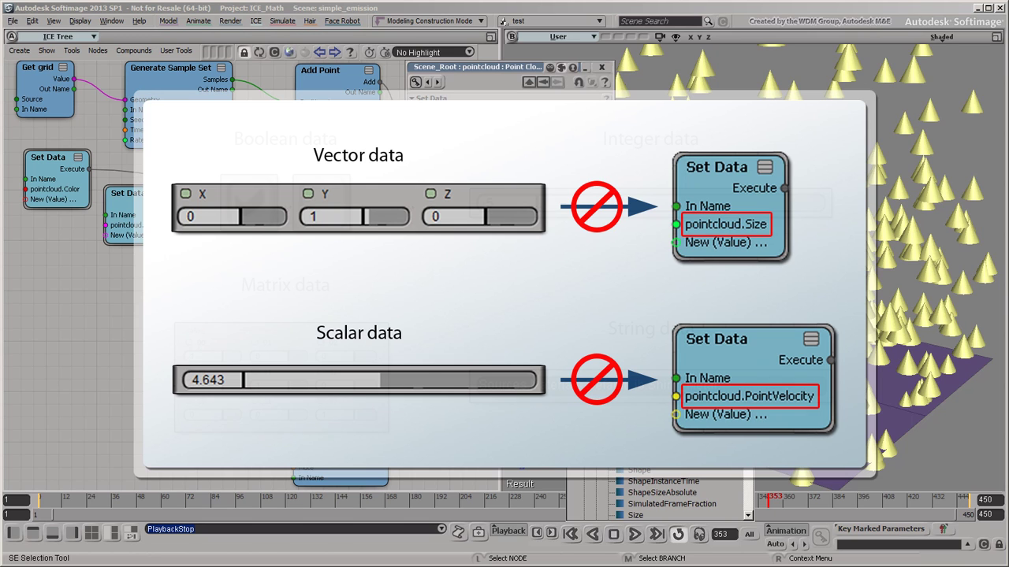
Close the floating PointVelocity Set Data property page.
{"action": "left_click", "coordinate": [602, 68]}
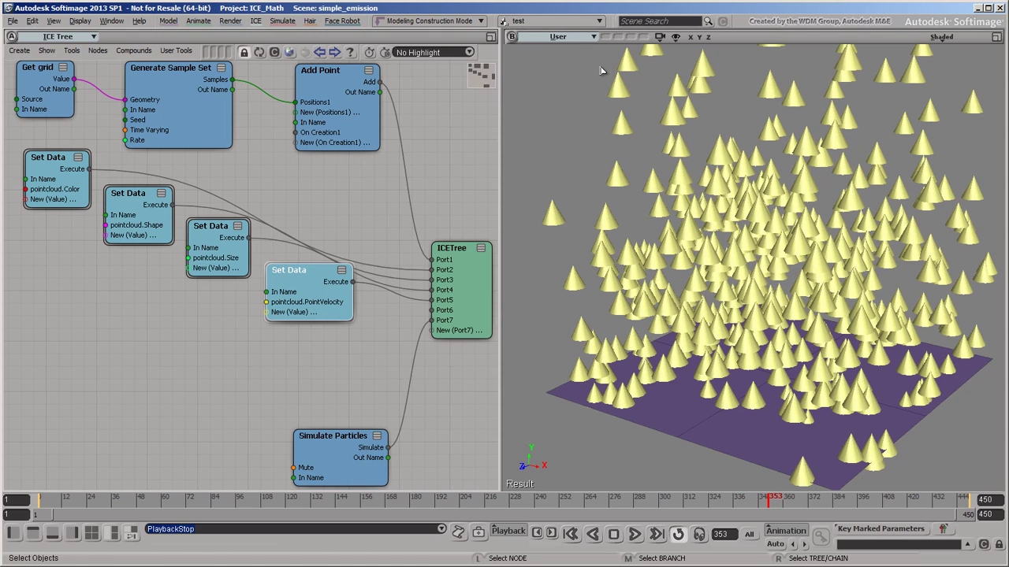
Add a Get Data node from the Preset Manager's Data Access presets into the ICE tree.
{"action": "left_click", "coordinate": [290, 52]}
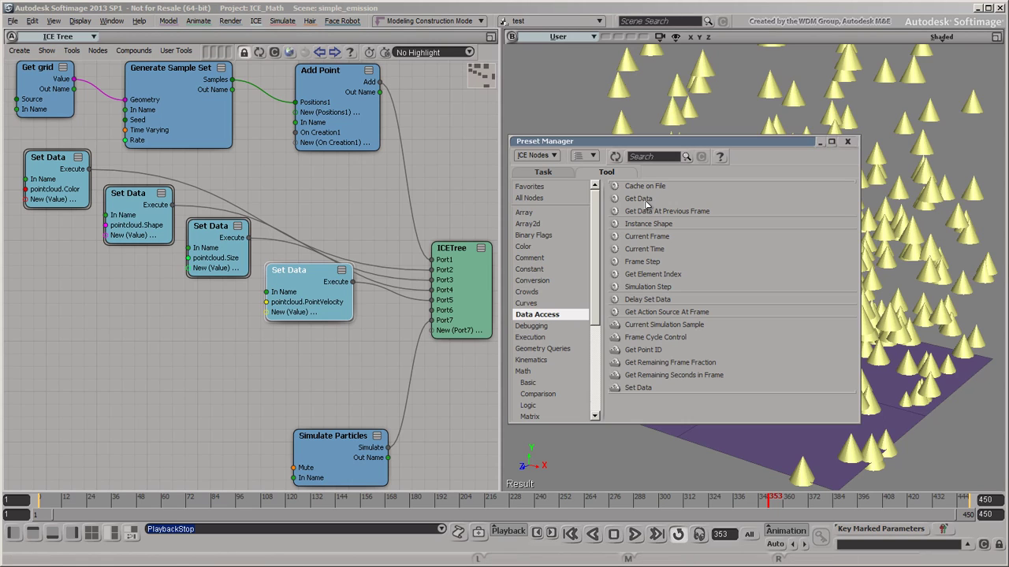
{"action": "left_click_drag", "start_coordinate": [646, 204], "coordinate": [102, 343]}
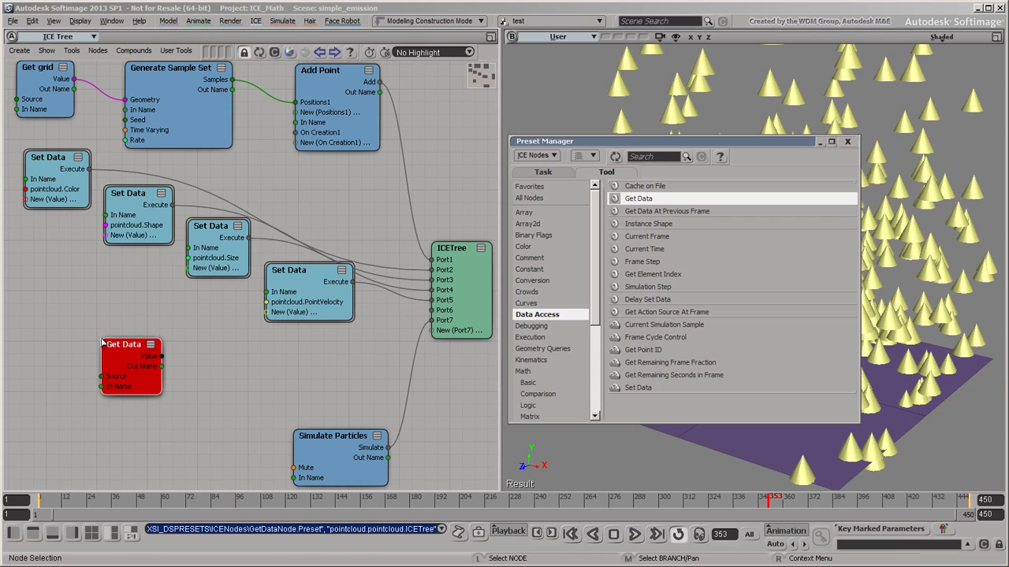
{"action": "left_click", "coordinate": [847, 144]}
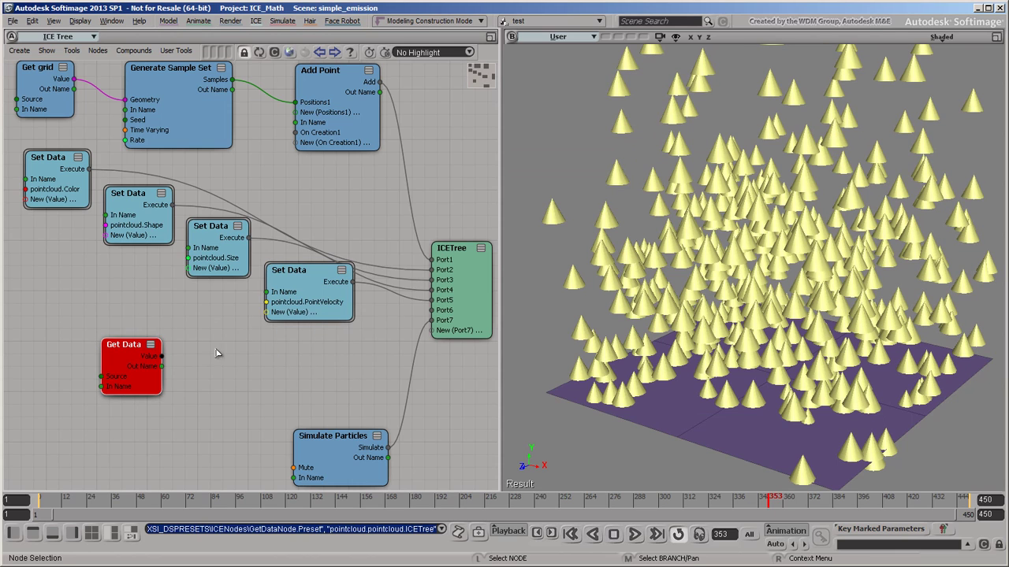
Browse the grid's Polygon Mesh attributes for the Get Data node, closing without choosing a reference.
{"action": "double_click", "coordinate": [132, 347]}
{"action": "left_click", "coordinate": [559, 113]}
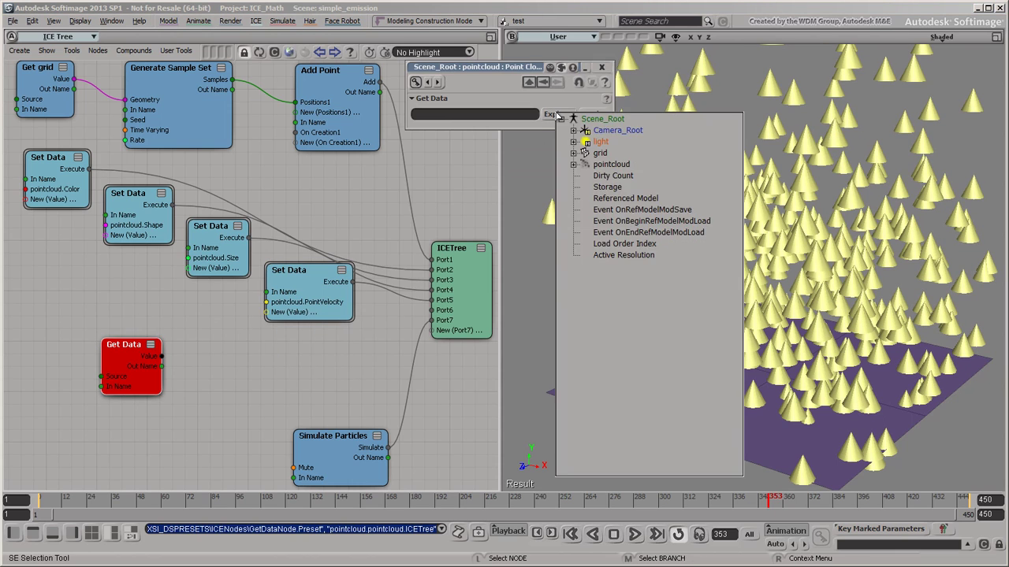
{"action": "left_click", "coordinate": [572, 153]}
{"action": "left_click", "coordinate": [585, 164]}
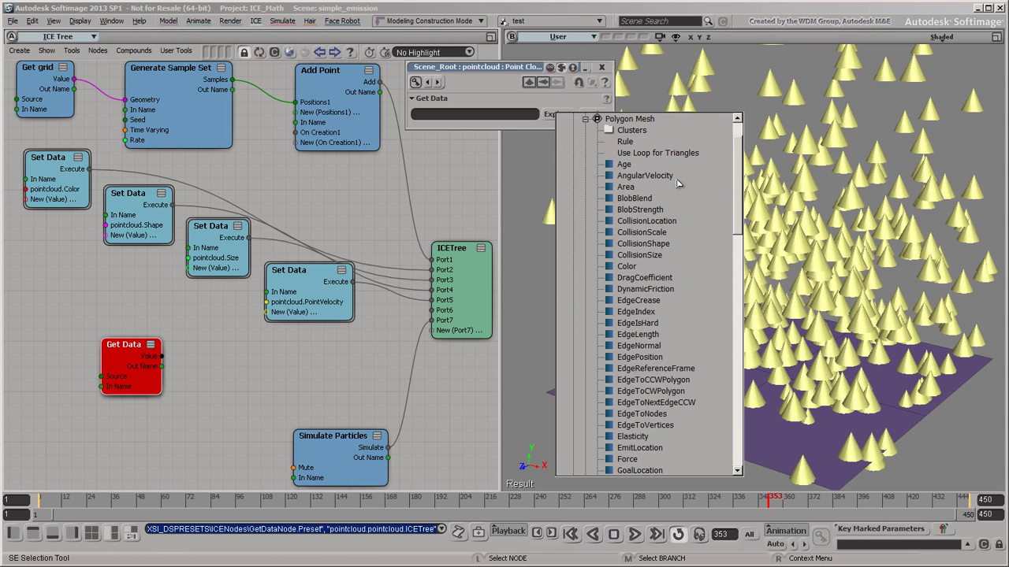
{"action": "left_click_drag", "start_coordinate": [737, 167], "coordinate": [735, 243]}
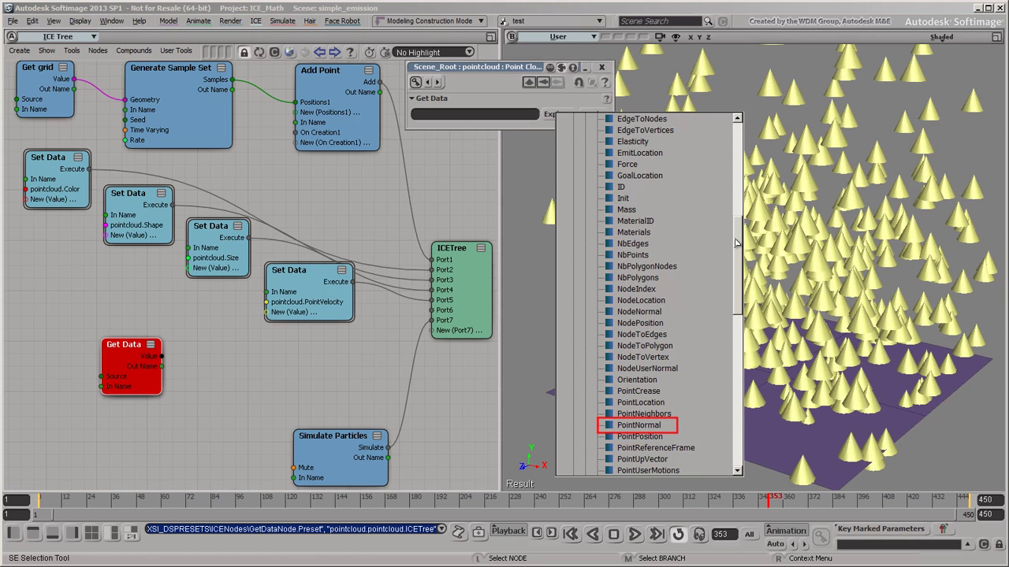
{"action": "left_click_drag", "start_coordinate": [735, 242], "coordinate": [734, 211]}
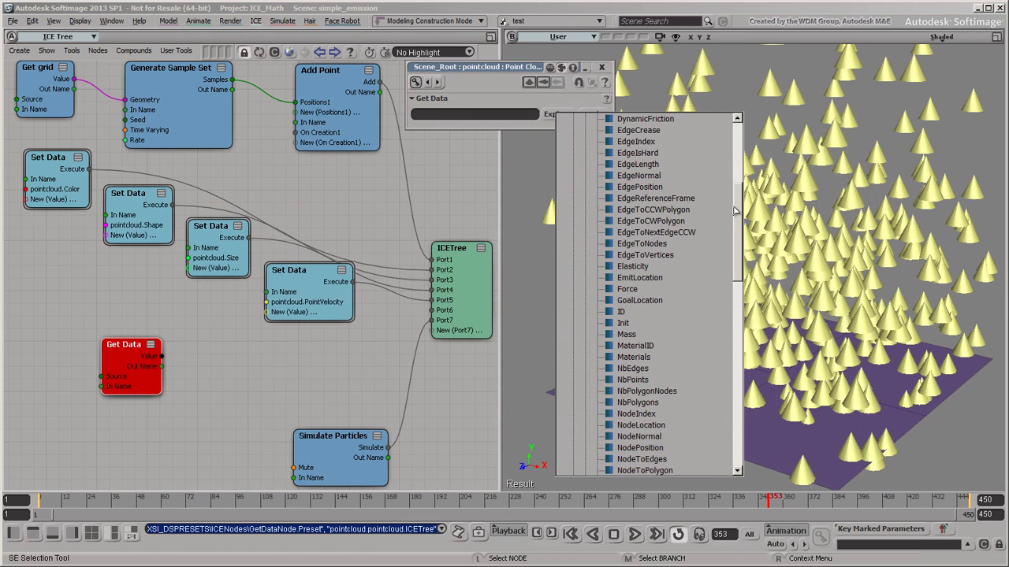
{"action": "left_click", "coordinate": [603, 69]}
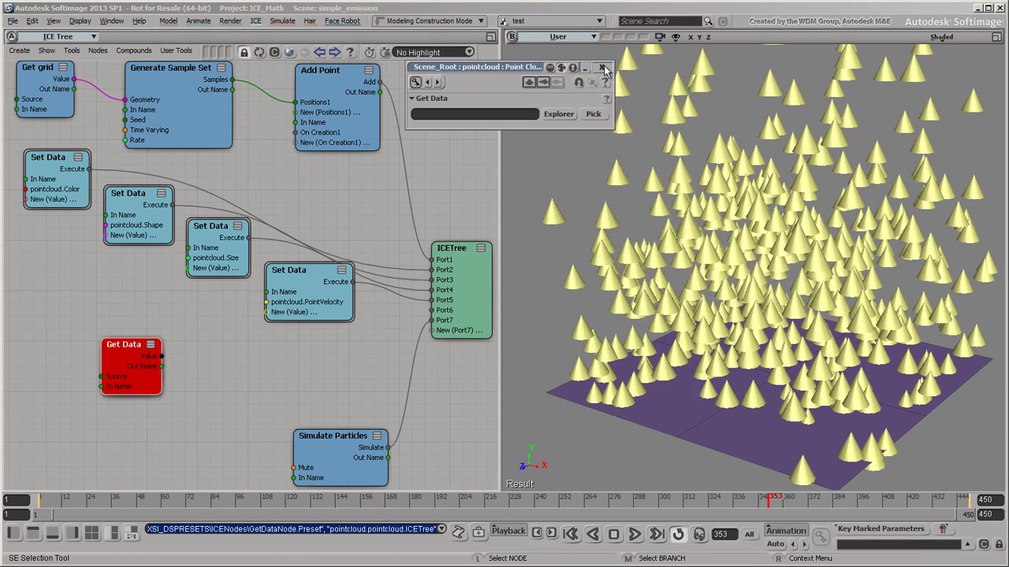
{"action": "left_click", "coordinate": [603, 69]}
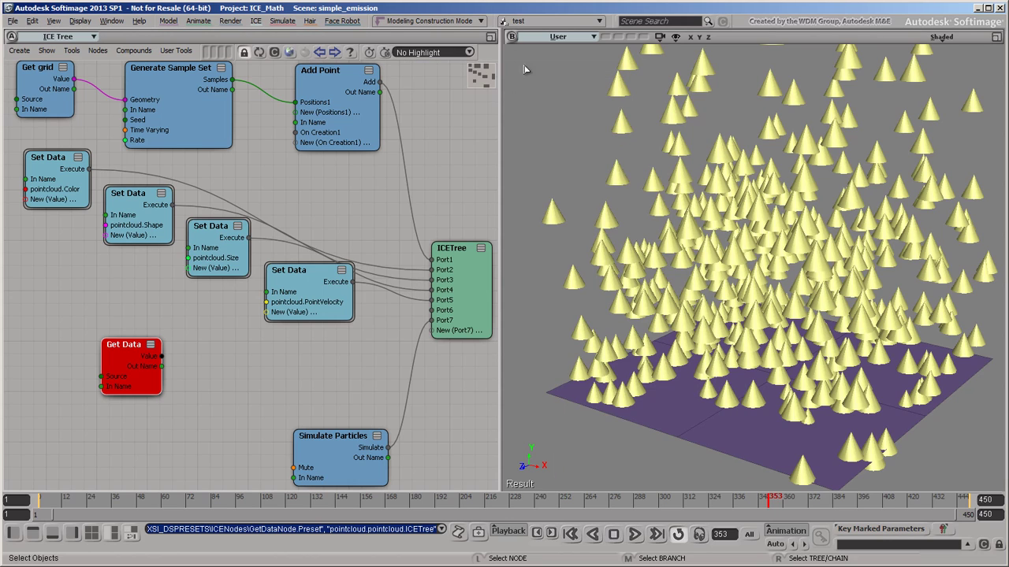
Add a second Set Data node from the Preset Manager into the ICE tree.
{"action": "left_click", "coordinate": [289, 51]}
{"action": "left_click_drag", "start_coordinate": [638, 387], "coordinate": [263, 349]}
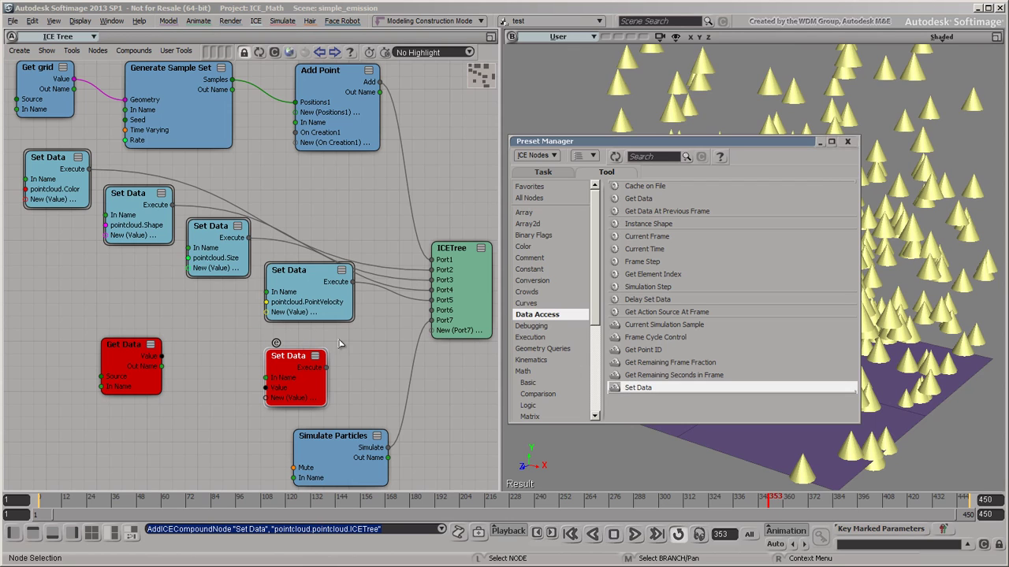
{"action": "left_click", "coordinate": [849, 142]}
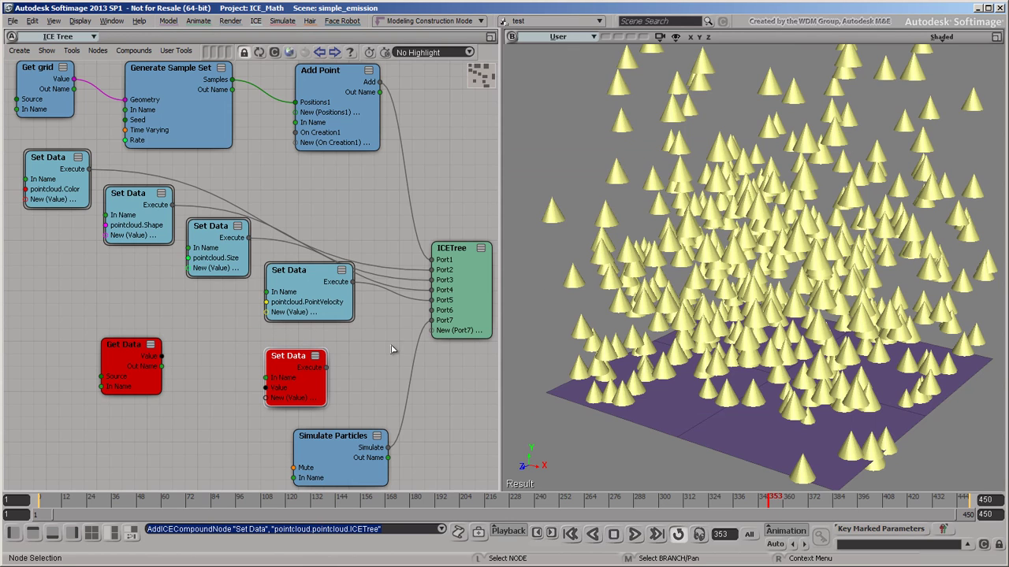
Browse the grid's Polygon Mesh attributes for the new Set Data, then edit its Reference field directly.
{"action": "double_click", "coordinate": [293, 359]}
{"action": "left_click", "coordinate": [559, 113]}
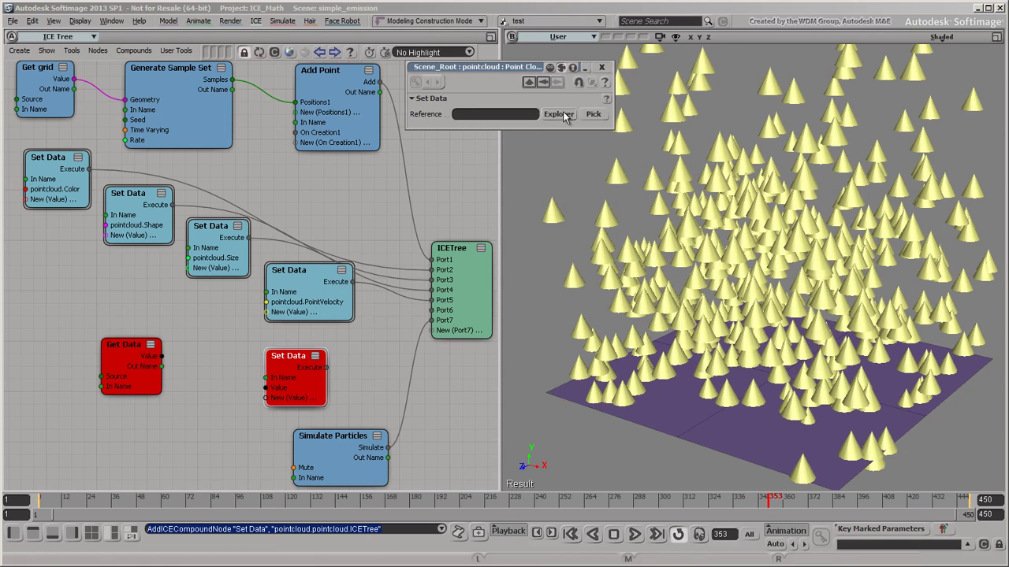
{"action": "left_click", "coordinate": [581, 152]}
{"action": "left_click", "coordinate": [593, 164]}
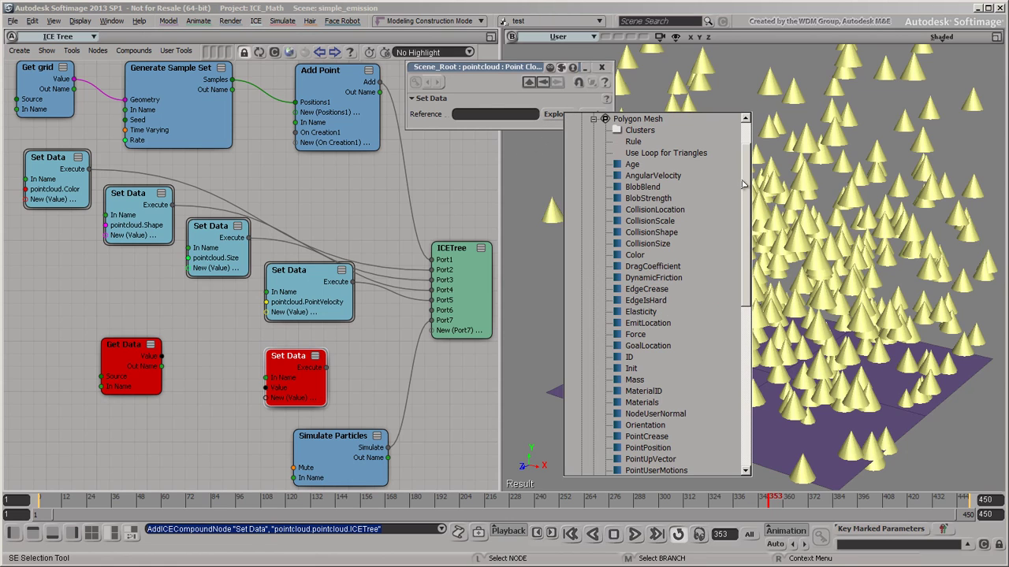
{"action": "left_click_drag", "start_coordinate": [748, 177], "coordinate": [746, 247]}
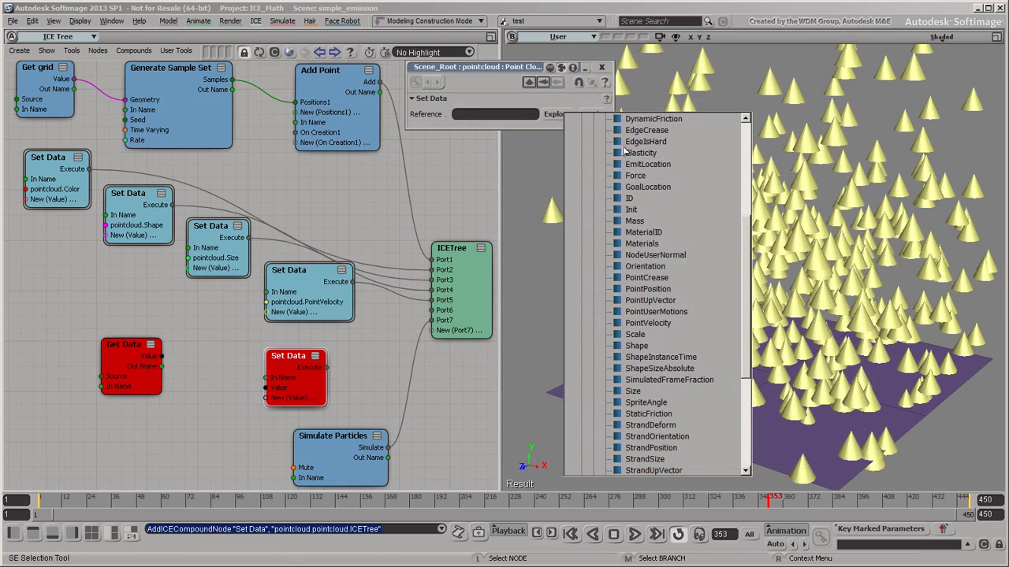
{"action": "left_click", "coordinate": [463, 115]}
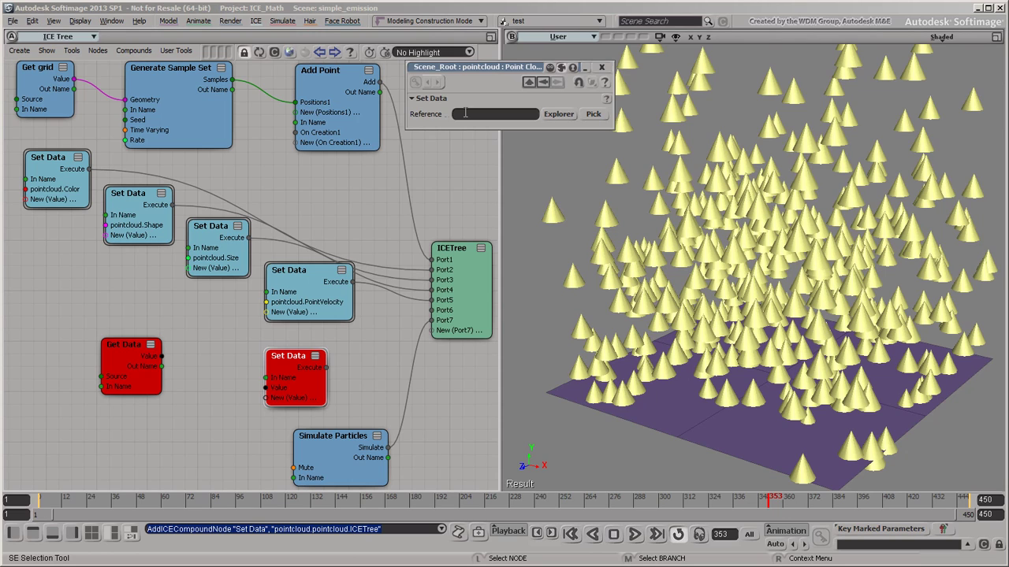
Set the Set Data reference to grid.MyCustomAttribute and connect its Execute to ICETree Port6.
{"action": "type", "text": "grid.MyCustomAttribute"}
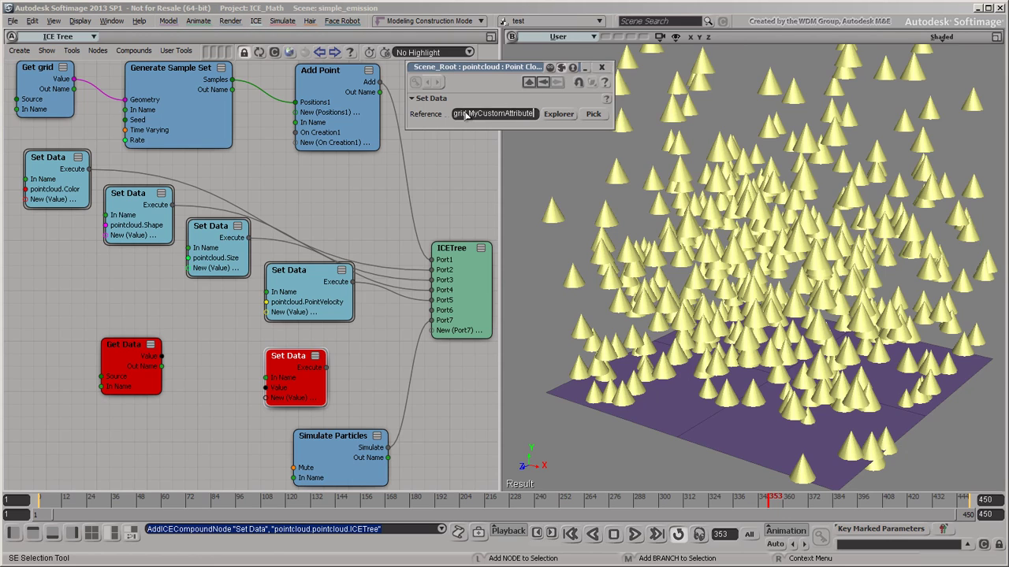
{"action": "key", "text": "Return"}
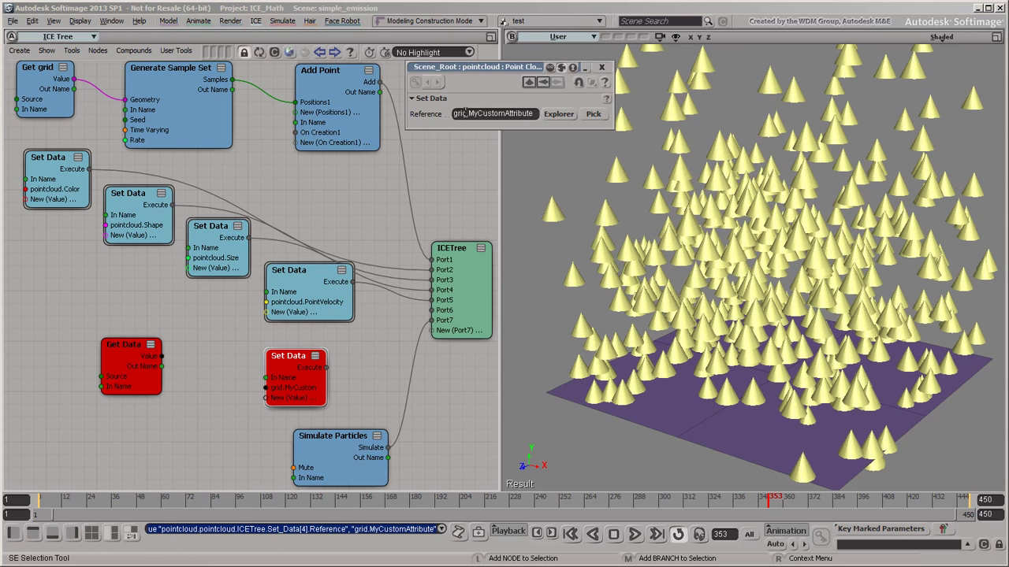
{"action": "left_click_drag", "start_coordinate": [327, 367], "coordinate": [433, 320]}
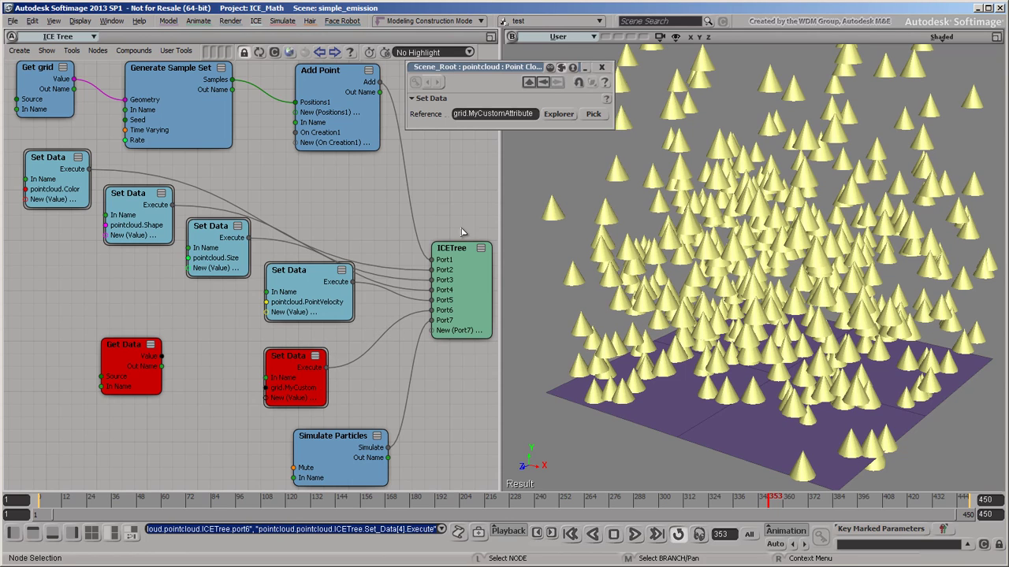
{"action": "left_click", "coordinate": [603, 69]}
Add a Scalar constant node from the Preset Manager's Constant category.
{"action": "left_click", "coordinate": [291, 52]}
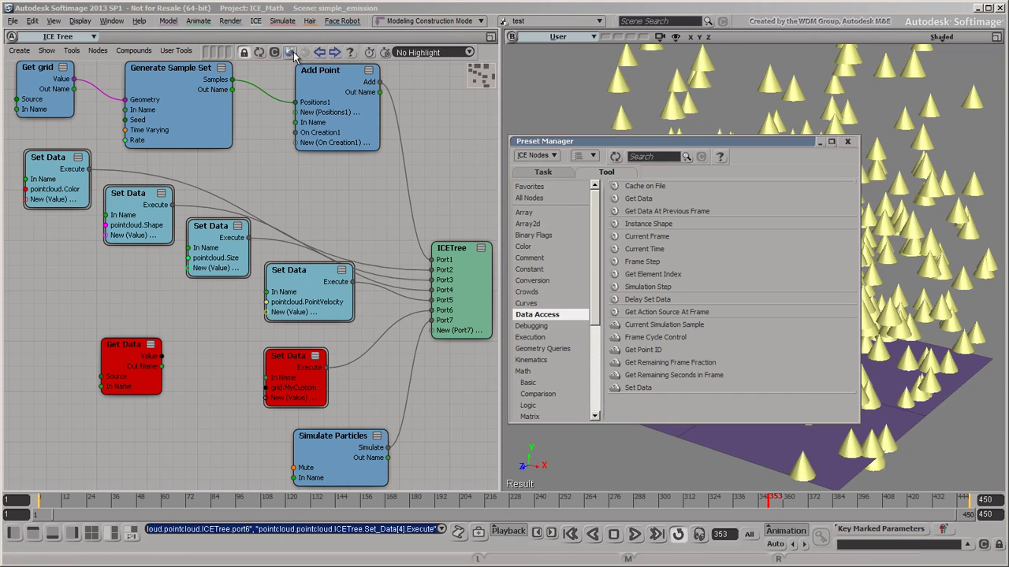
{"action": "left_click", "coordinate": [524, 270]}
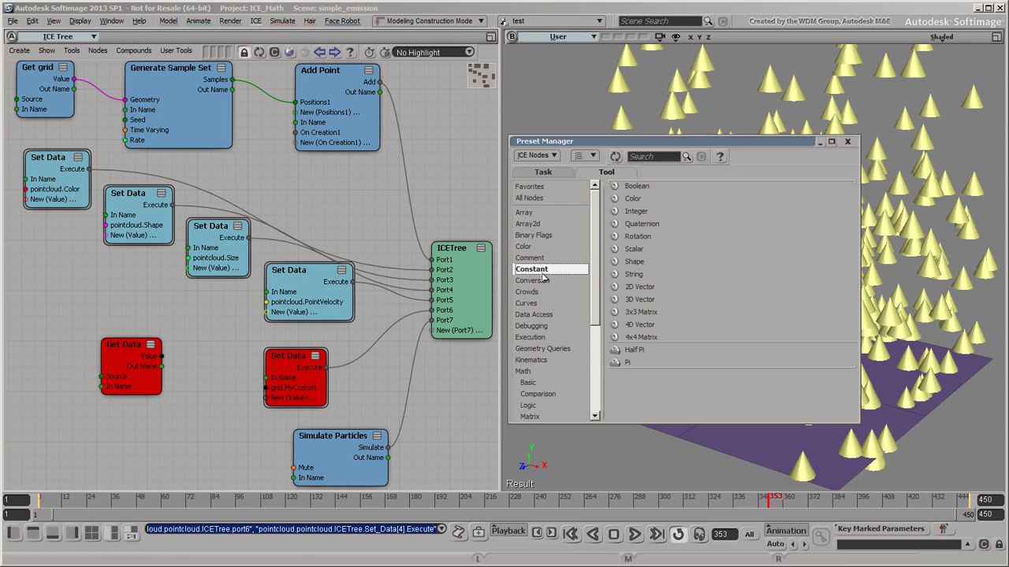
{"action": "left_click_drag", "start_coordinate": [634, 252], "coordinate": [274, 394]}
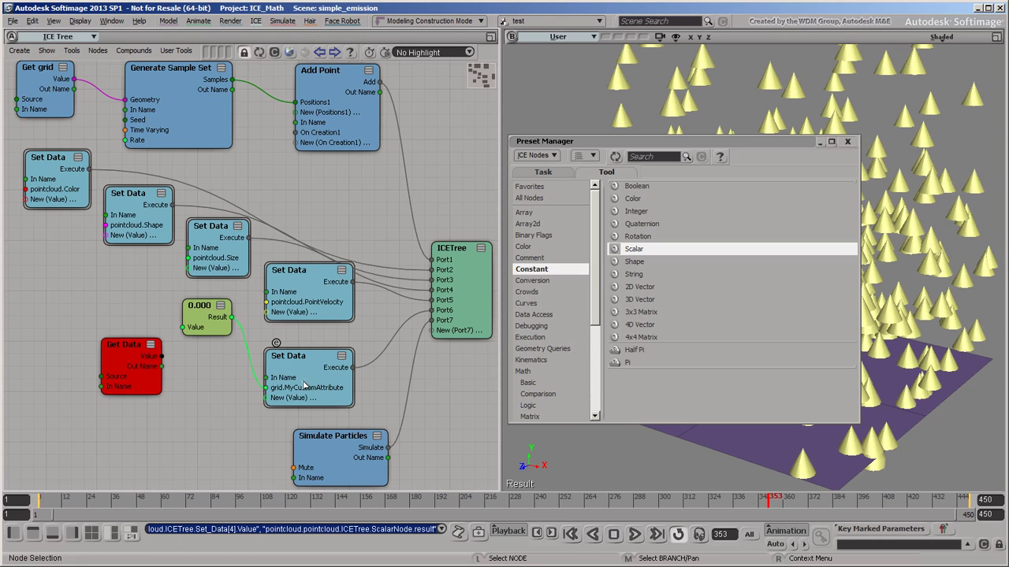
Add a <0, 0, 0> 3D Vector constant and wire it into the grid.MyCustomAttribute Set Data.
{"action": "left_click", "coordinate": [634, 300]}
{"action": "left_click_drag", "start_coordinate": [630, 307], "coordinate": [171, 437]}
{"action": "left_click_drag", "start_coordinate": [234, 457], "coordinate": [272, 396]}
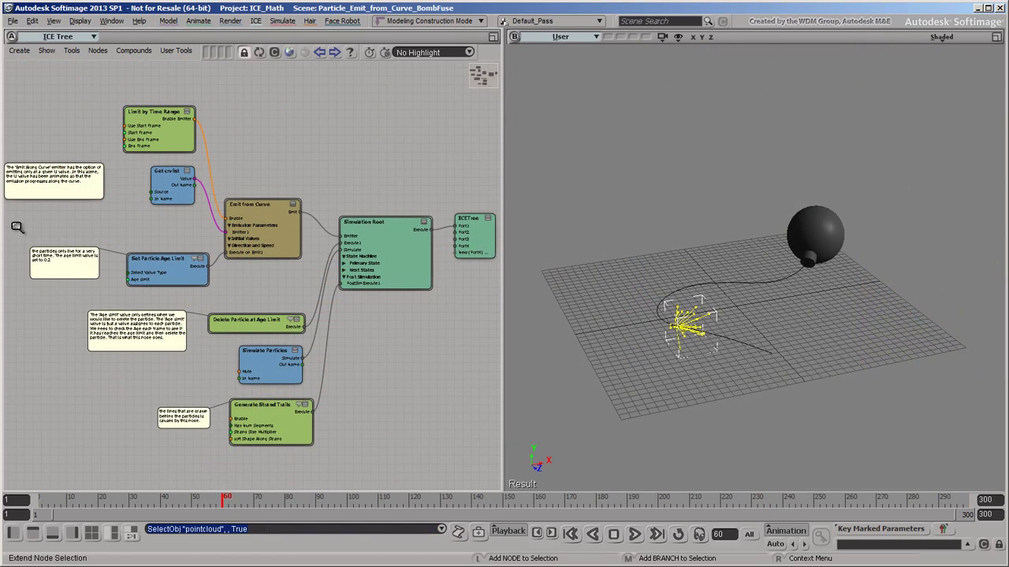
Zoom into the graph and inspect inside the Set Particle Age Limit compound.
{"action": "left_click_drag", "start_coordinate": [27, 234], "coordinate": [218, 304]}
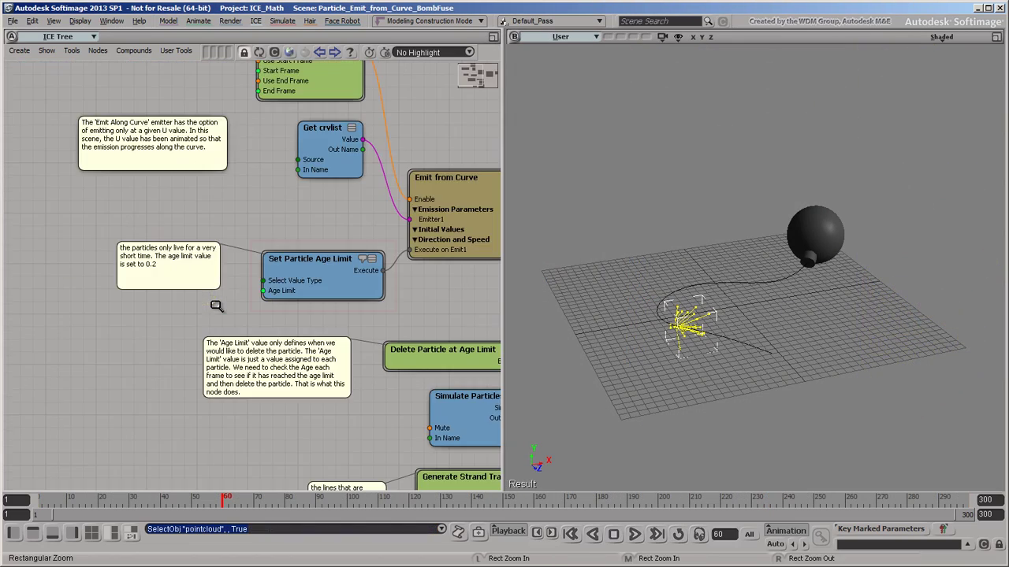
{"action": "double_click", "coordinate": [297, 252]}
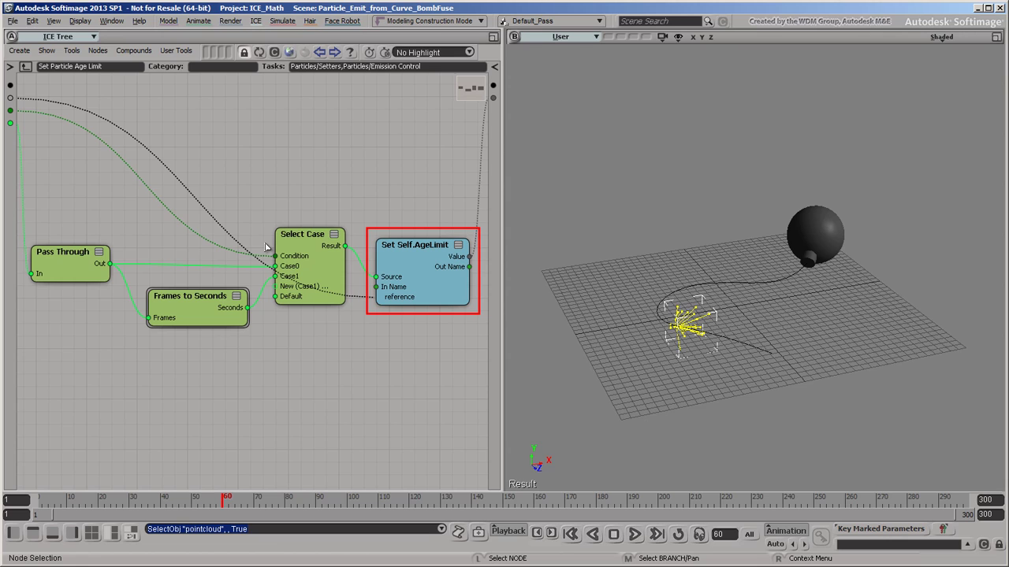
{"action": "left_click", "coordinate": [26, 67]}
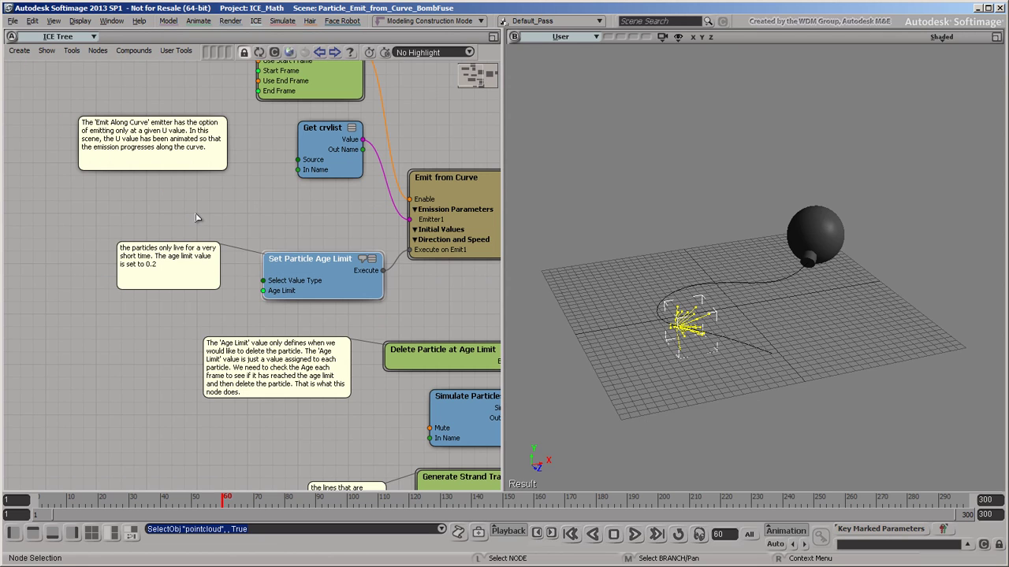
Inspect inside the Delete Particle at Age Limit compound and replay the simulation from the start.
{"action": "key", "text": "a"}
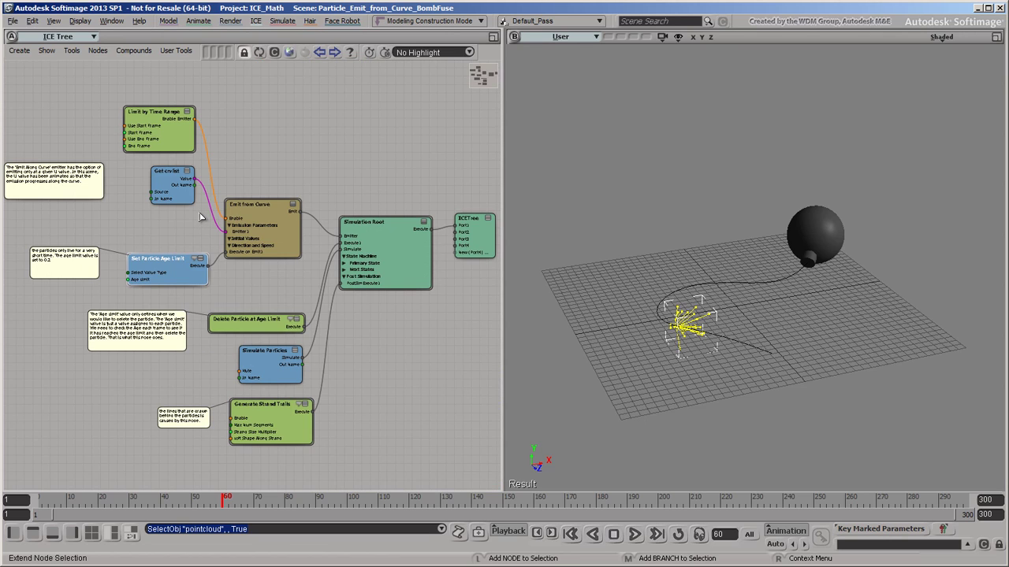
{"action": "left_click_drag", "start_coordinate": [85, 303], "coordinate": [179, 337]}
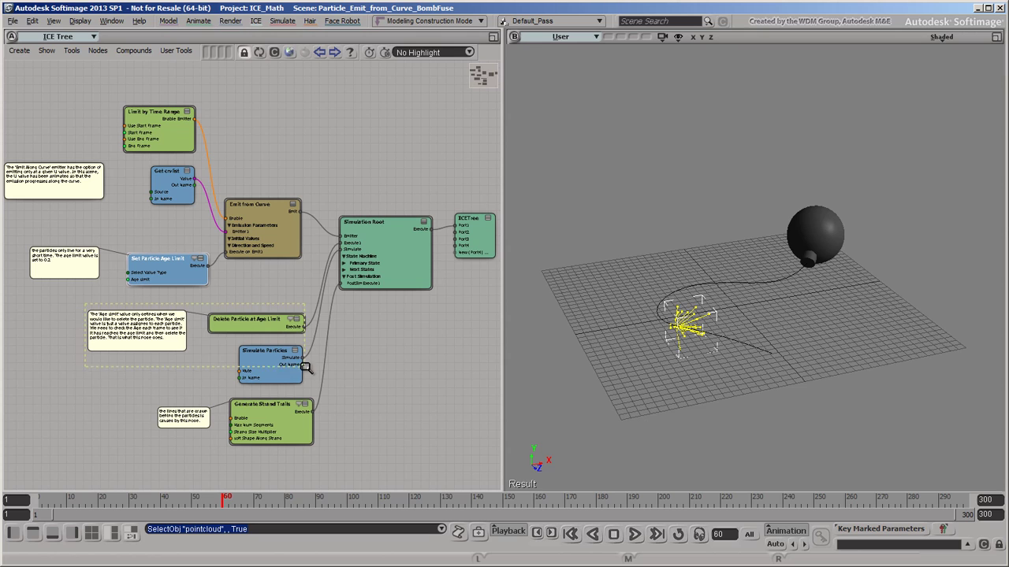
{"action": "scroll", "coordinate": [307, 365], "scroll_direction": "up", "scroll_amount": 2}
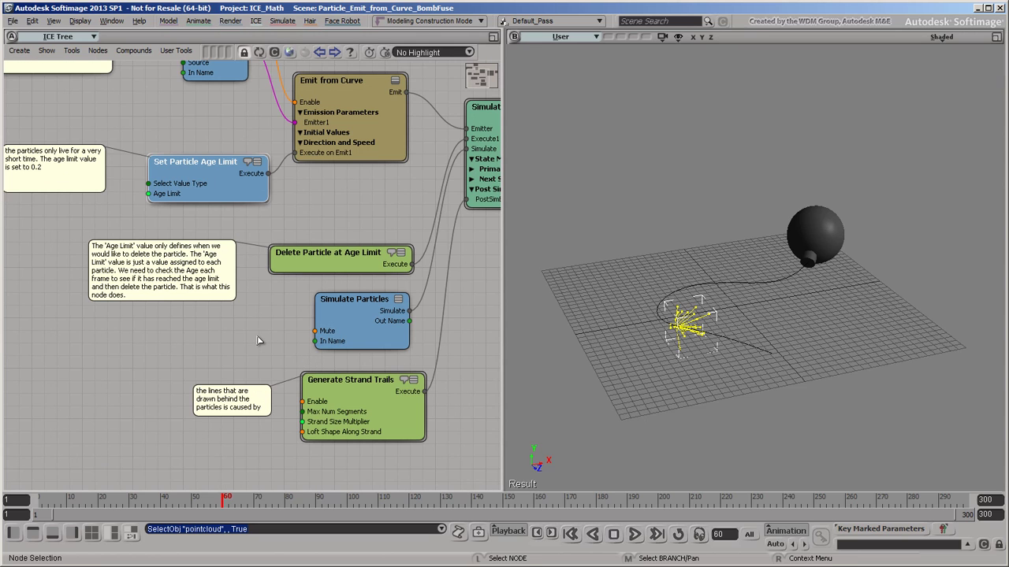
{"action": "double_click", "coordinate": [282, 247]}
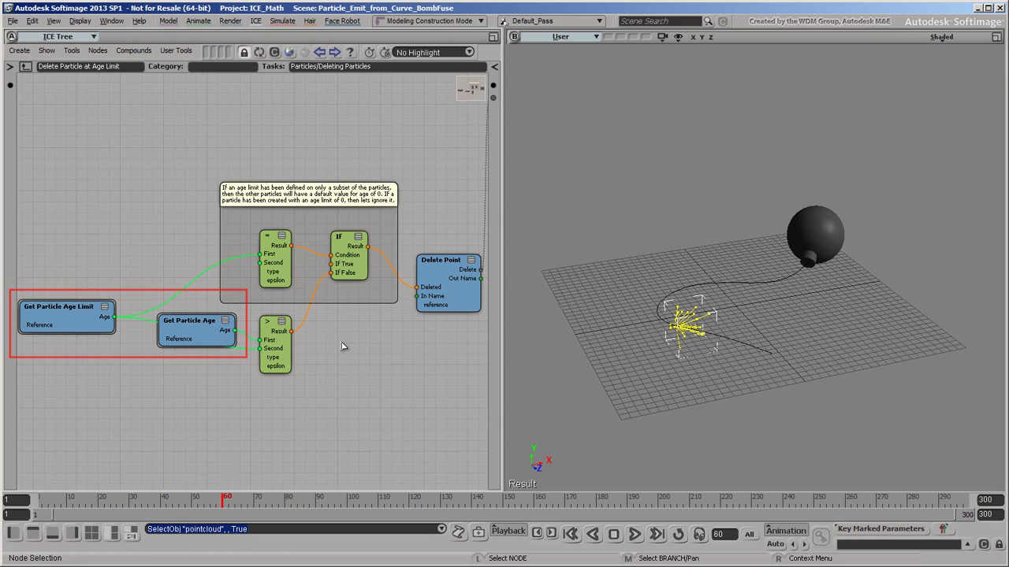
{"action": "left_click", "coordinate": [634, 535]}
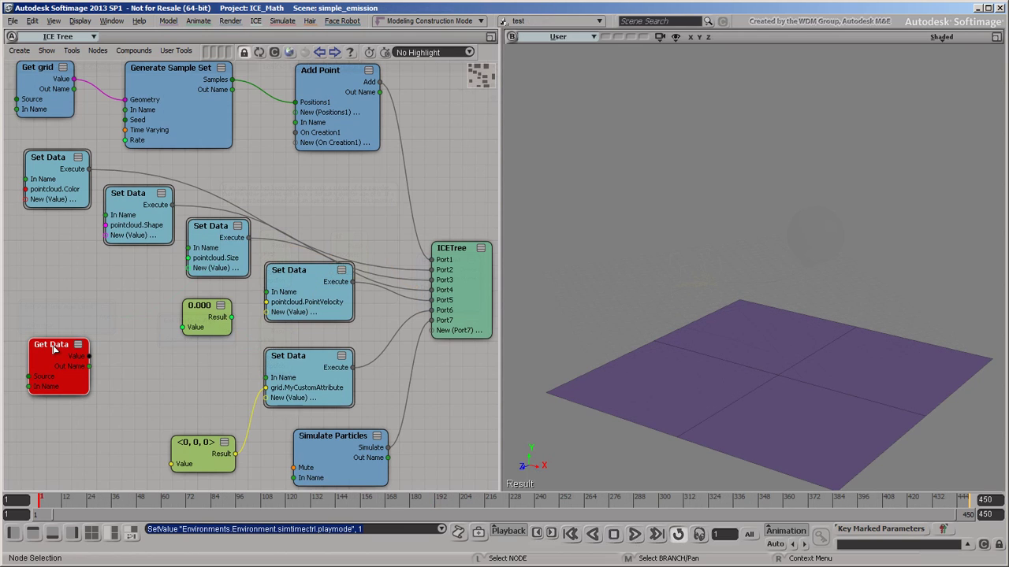
Point the empty Get Data at grid > Polygon Mesh > PointNeighbors and wire its Value into grid.MyCustomAttribute.
{"action": "double_click", "coordinate": [53, 349]}
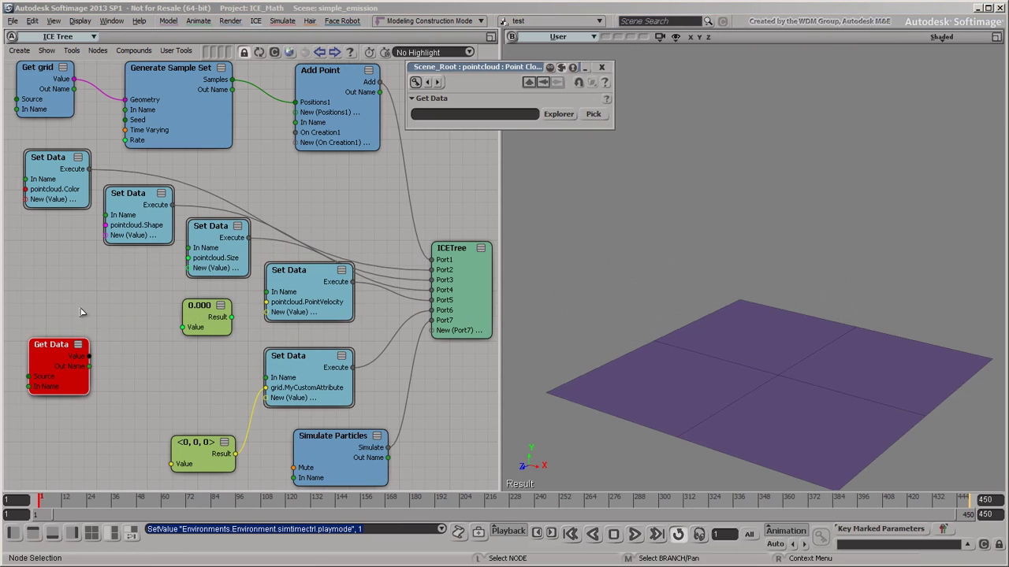
{"action": "left_click", "coordinate": [561, 115]}
{"action": "left_click", "coordinate": [582, 150]}
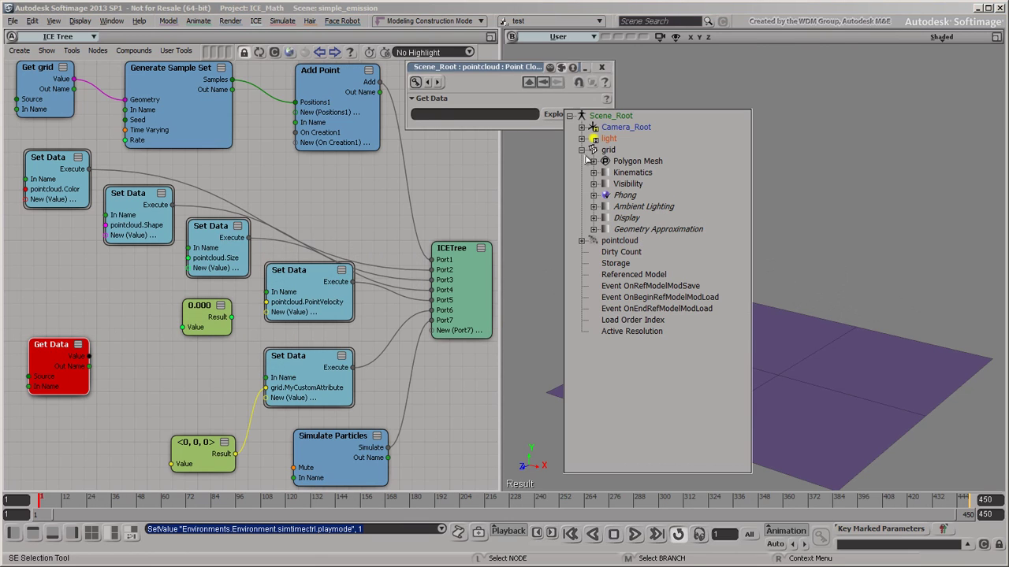
{"action": "left_click", "coordinate": [593, 161]}
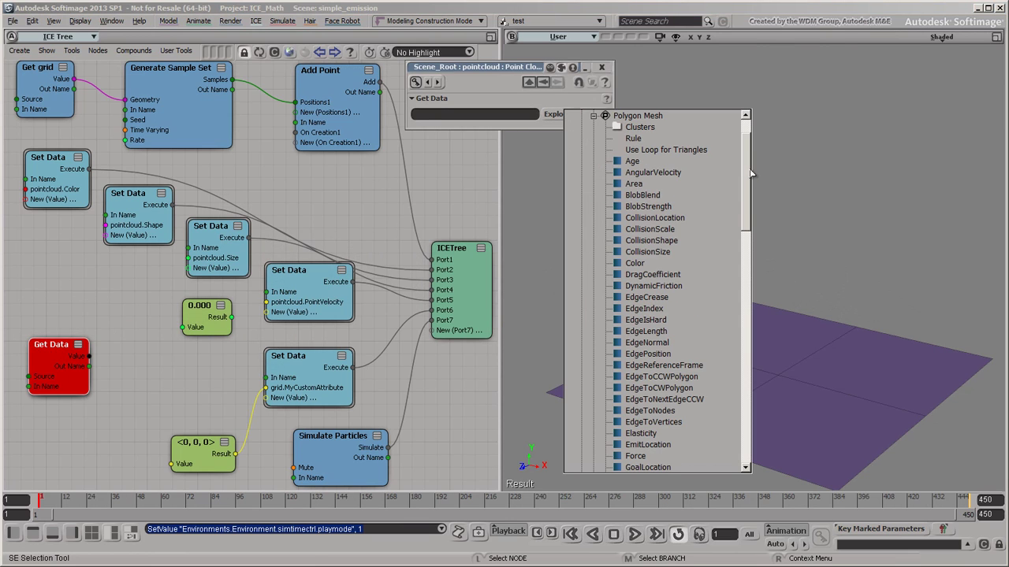
{"action": "scroll", "coordinate": [752, 189], "scroll_direction": "down", "scroll_amount": 3}
{"action": "left_click_drag", "start_coordinate": [752, 193], "coordinate": [748, 280]}
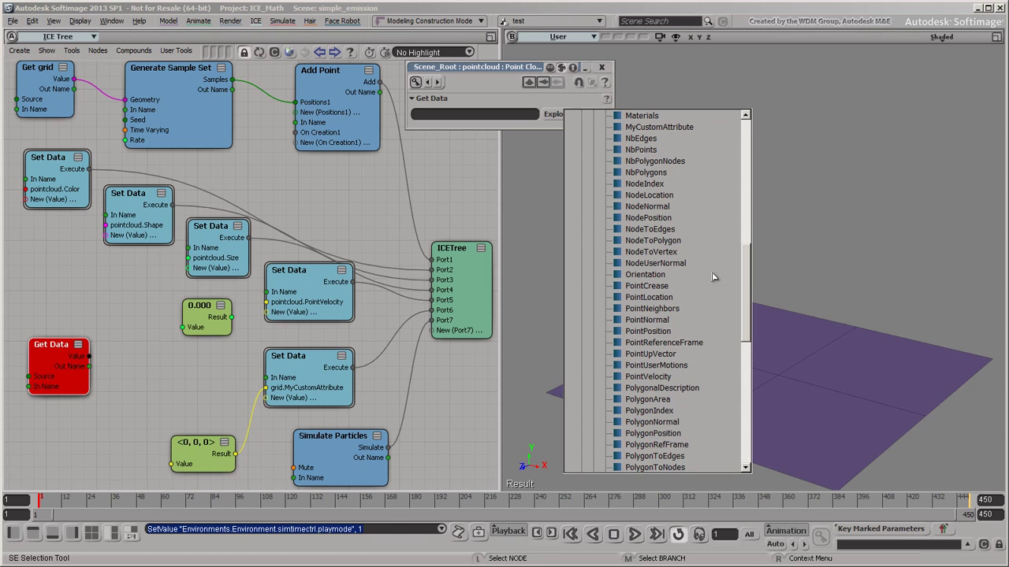
{"action": "left_click", "coordinate": [658, 309]}
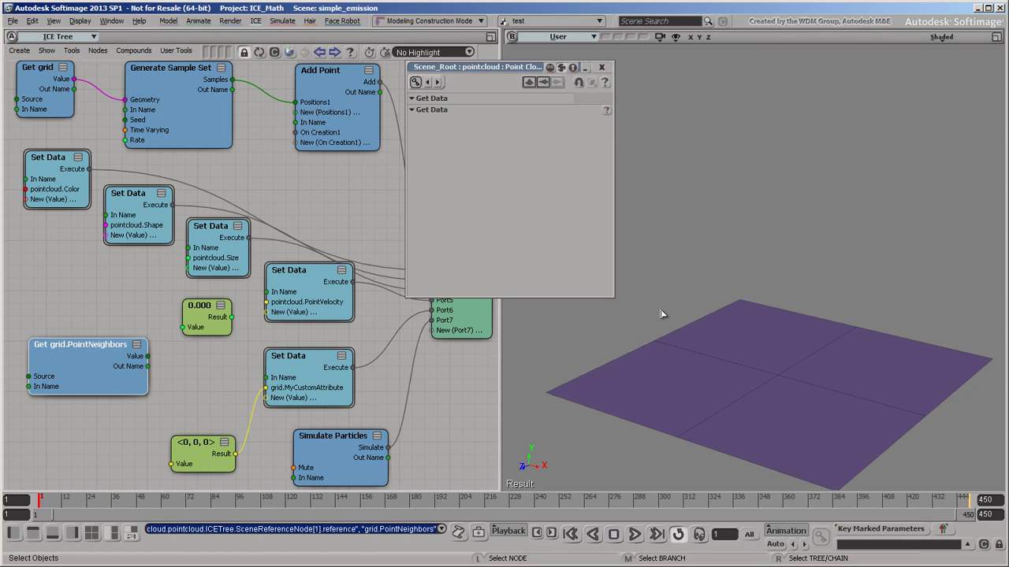
{"action": "left_click", "coordinate": [601, 67]}
{"action": "left_click_drag", "start_coordinate": [149, 356], "coordinate": [267, 388]}
Turn on Show Values for the grid.MyCustomAttribute port so neighbour vectors label each grid point.
{"action": "right_click", "coordinate": [222, 381]}
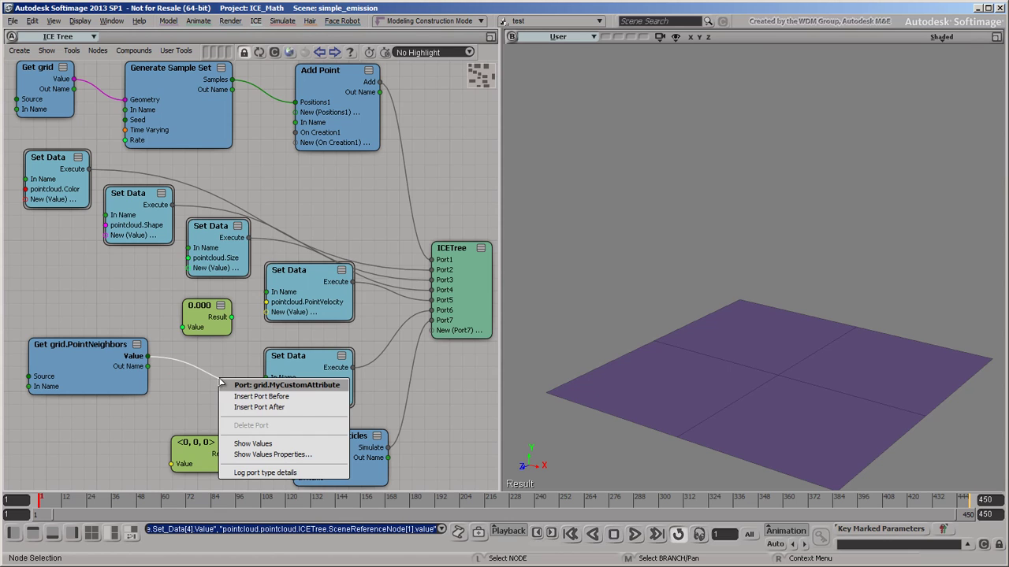
{"action": "left_click", "coordinate": [252, 443]}
{"action": "left_click", "coordinate": [548, 438]}
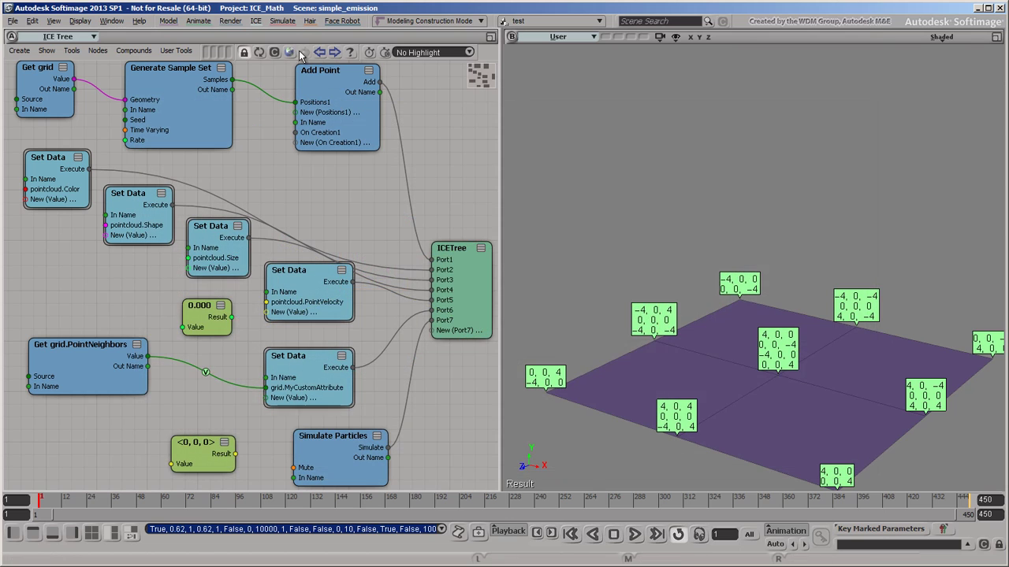
{"action": "left_click", "coordinate": [291, 52]}
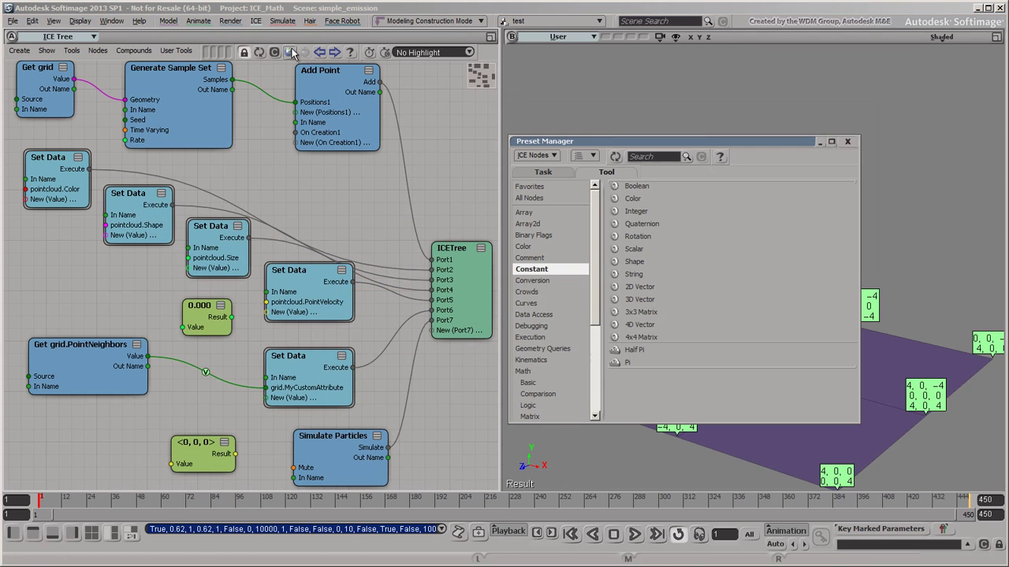
Browse the Array category of node presets, then close the Preset Manager.
{"action": "left_click", "coordinate": [525, 213]}
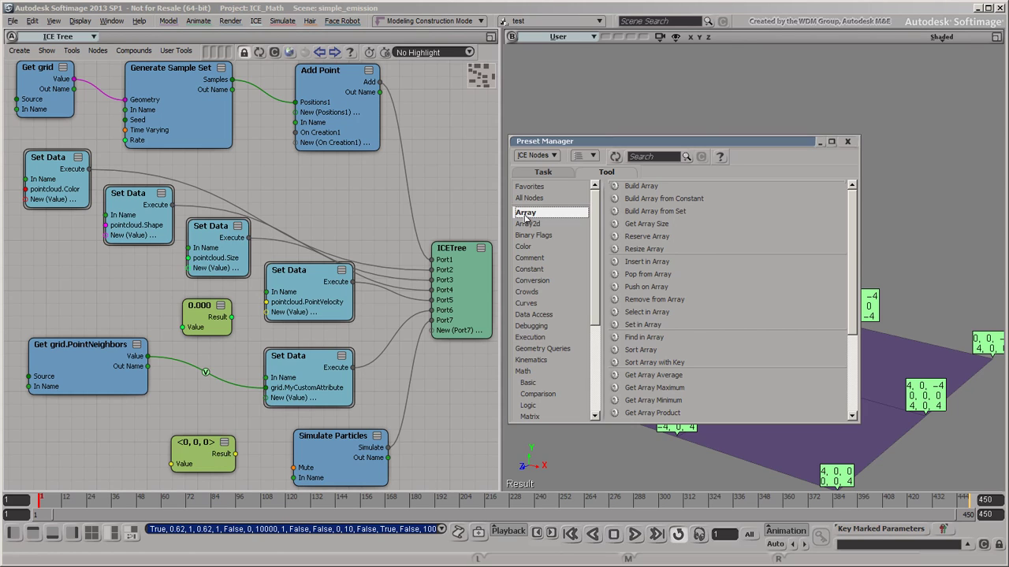
{"action": "left_click", "coordinate": [847, 141]}
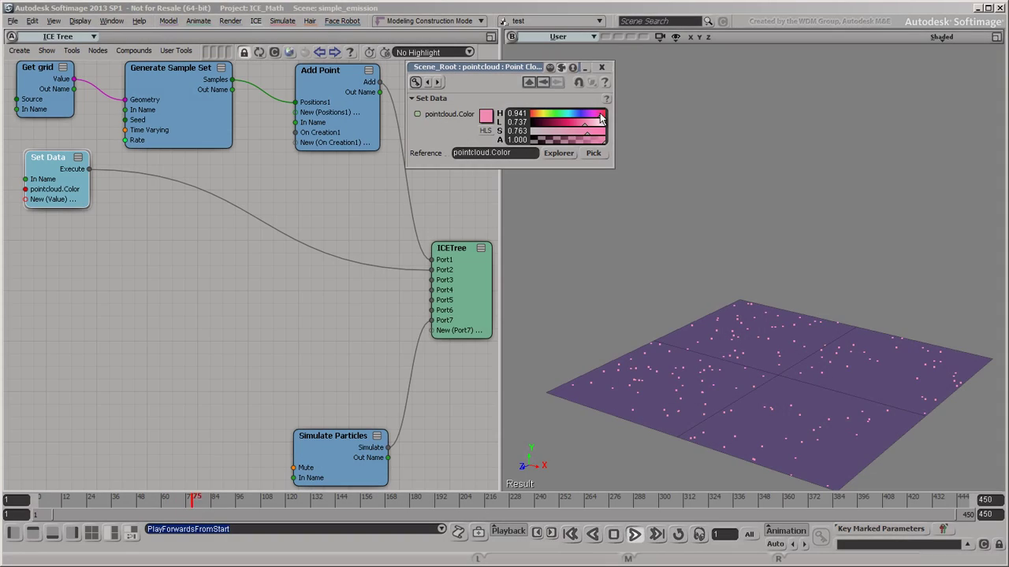
Shift the particle colour hue, replay, raise PointVelocity Y, and display the neighbour values on the grid.
{"action": "left_click_drag", "start_coordinate": [598, 112], "coordinate": [543, 118]}
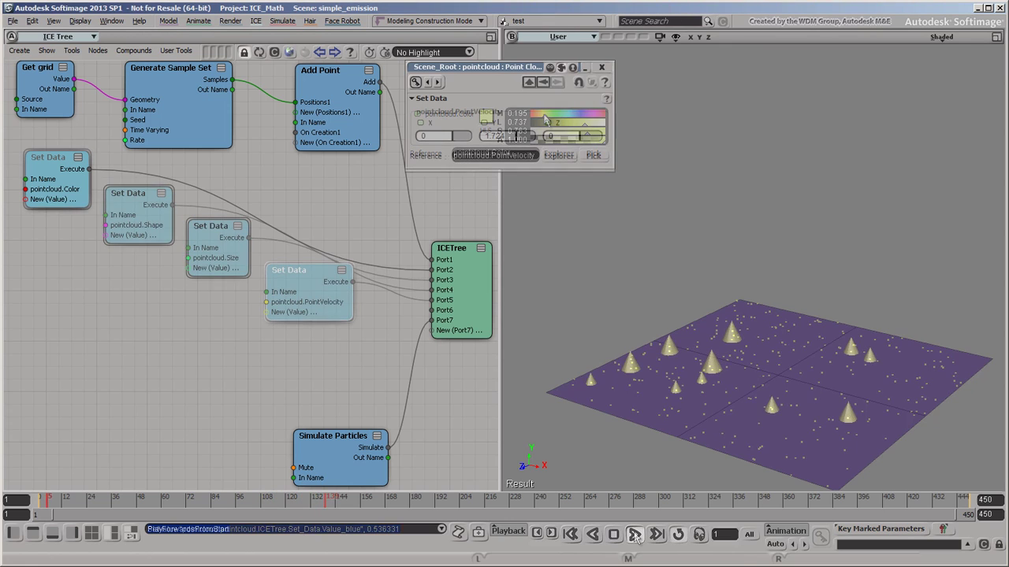
{"action": "left_click", "coordinate": [634, 534]}
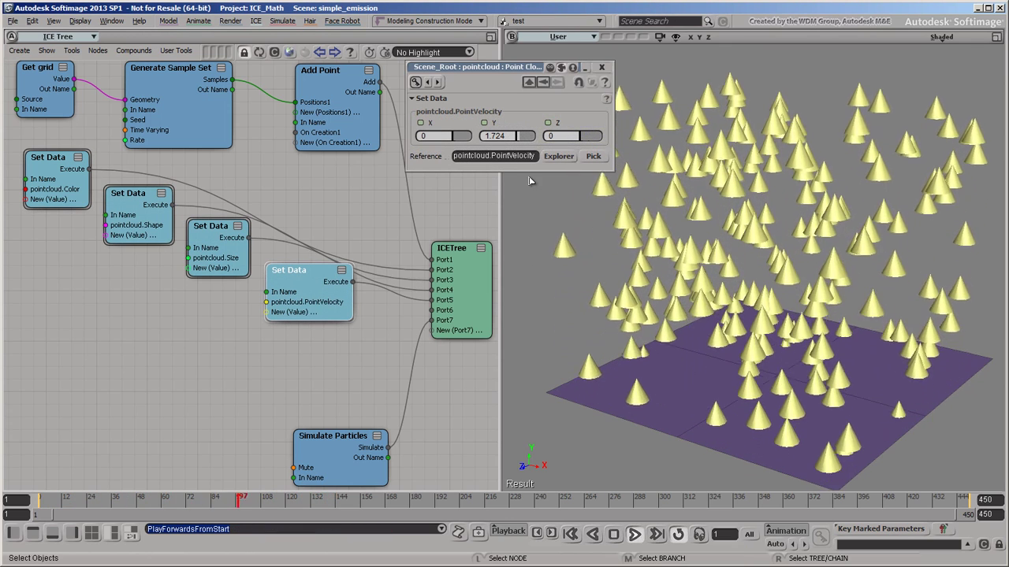
{"action": "left_click_drag", "start_coordinate": [521, 136], "coordinate": [524, 138]}
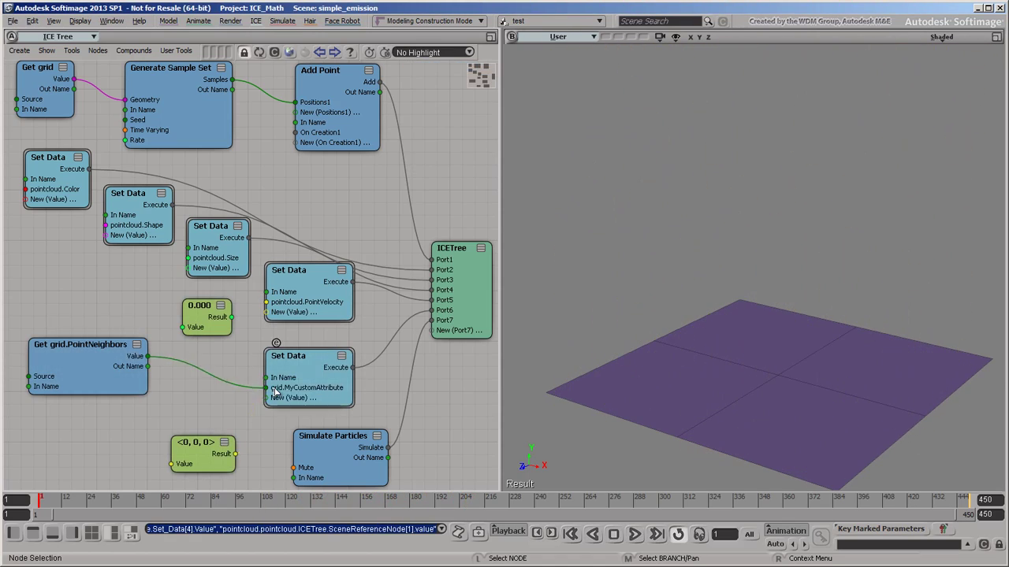
{"action": "right_click", "coordinate": [221, 383]}
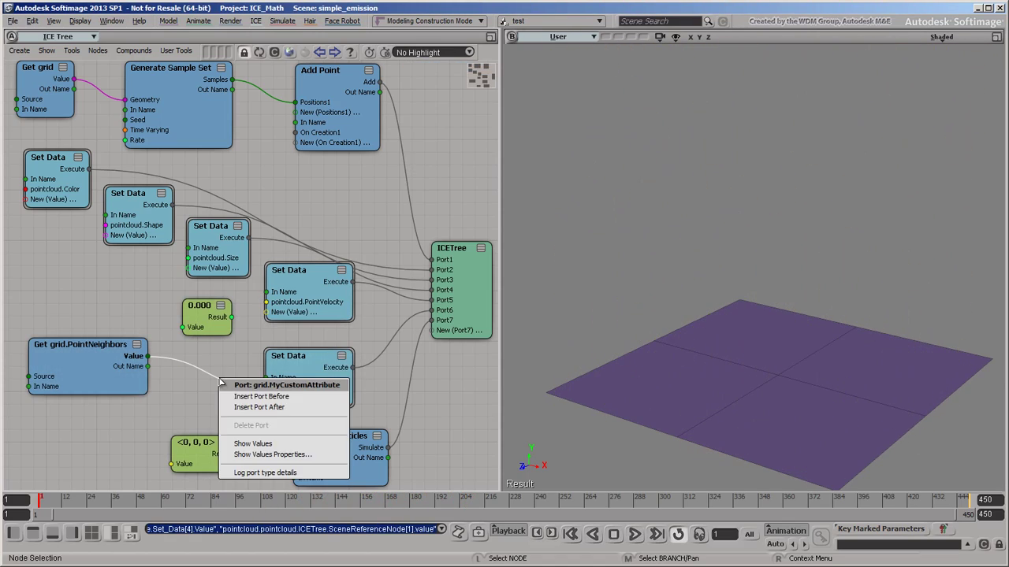
{"action": "left_click", "coordinate": [253, 443]}
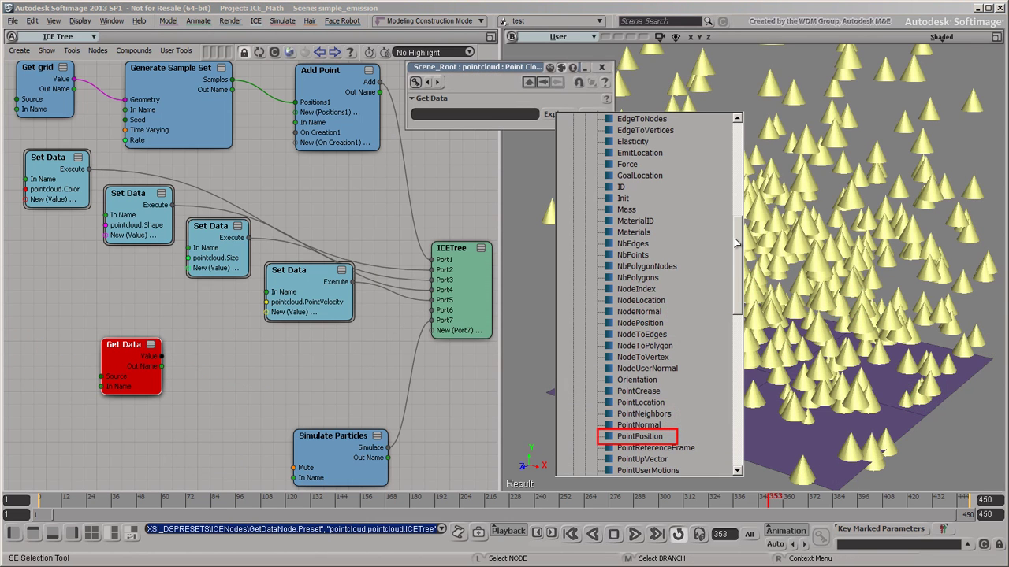
{"action": "left_click_drag", "start_coordinate": [735, 243], "coordinate": [735, 211]}
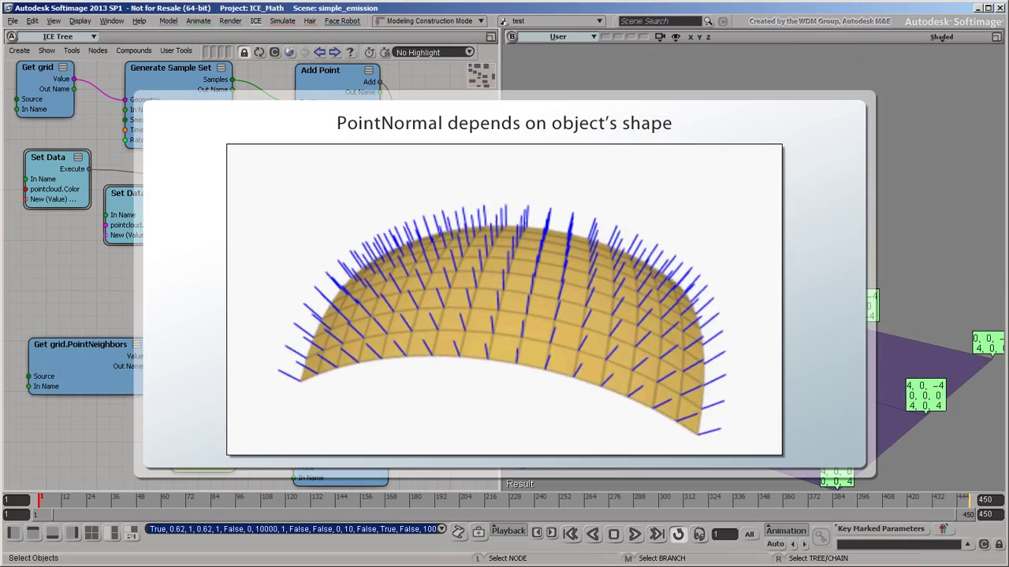